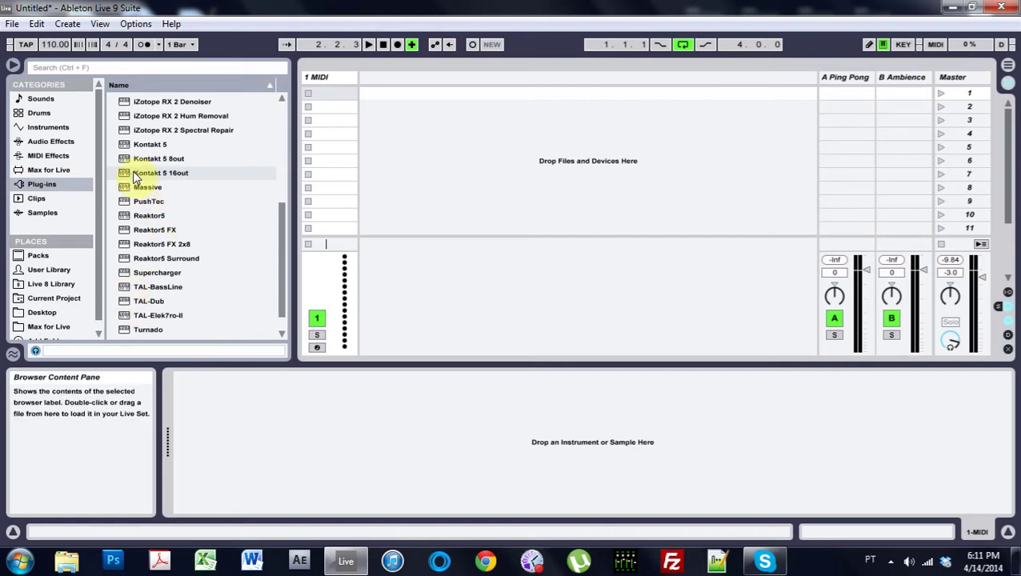
# Put Kontakt 5 16out on the MIDI track and load the Vintage Horns Detroit Soul Small Section multi.
pyautogui.moveTo(137, 174); pyautogui.dragTo(164, 173)
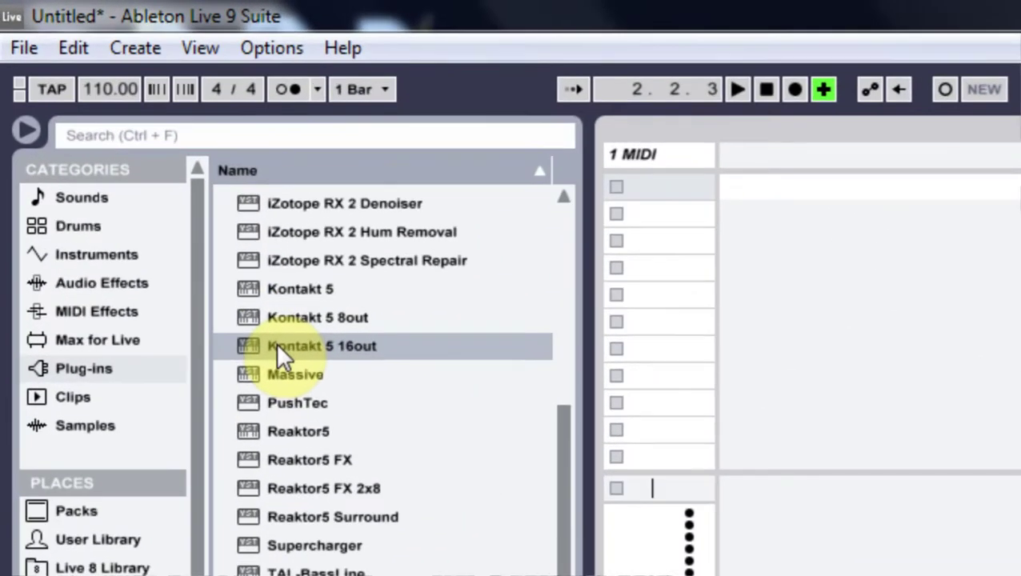
pyautogui.moveTo(276, 342); pyautogui.dragTo(648, 169)
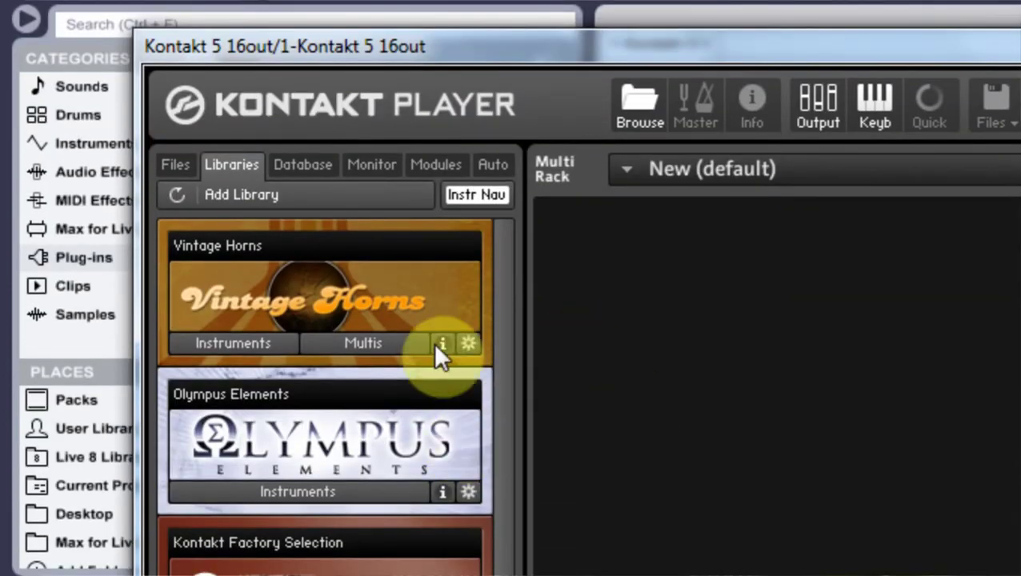
pyautogui.click(345, 340)
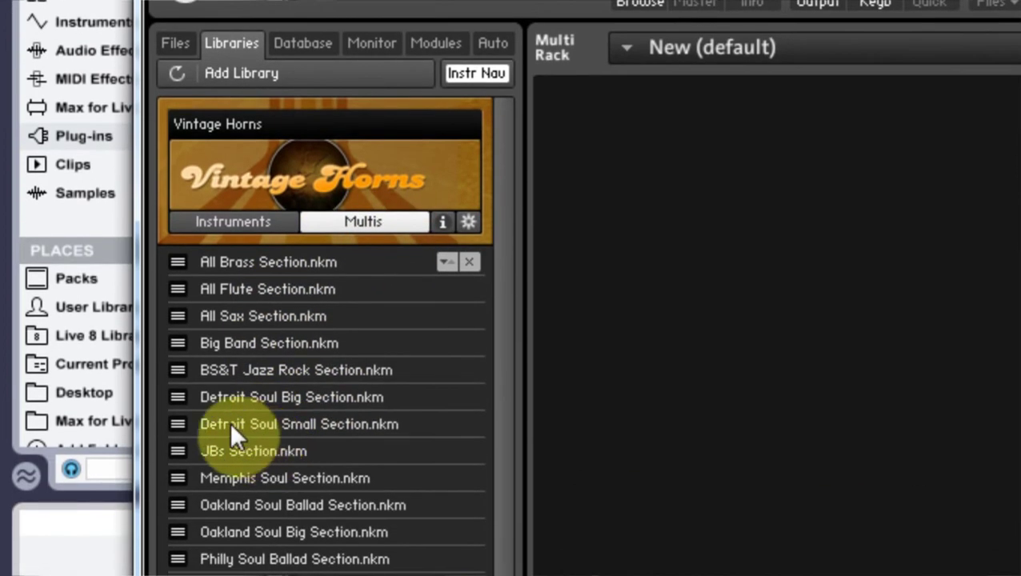
pyautogui.moveTo(219, 419); pyautogui.dragTo(759, 159)
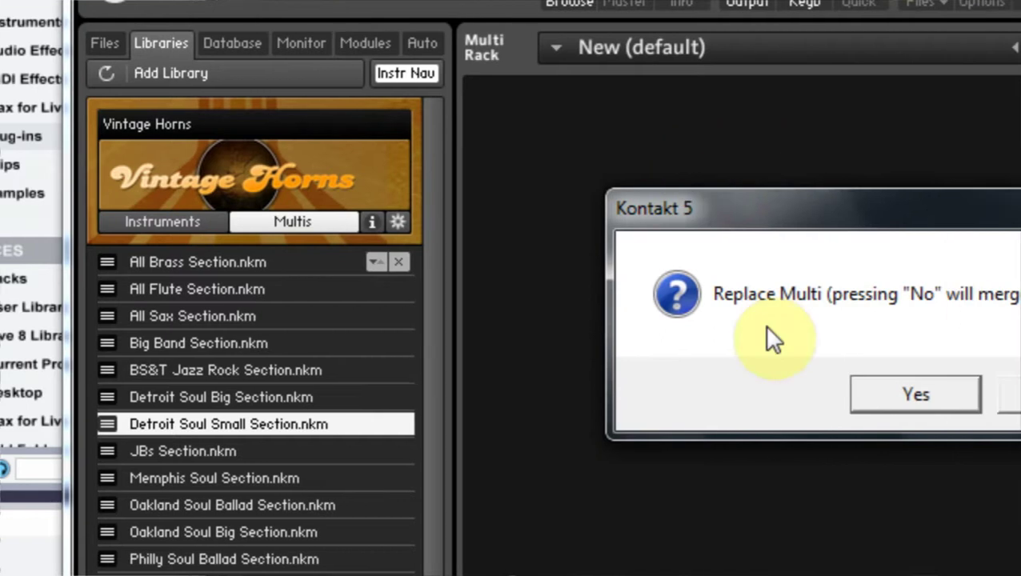
pyautogui.click(912, 394)
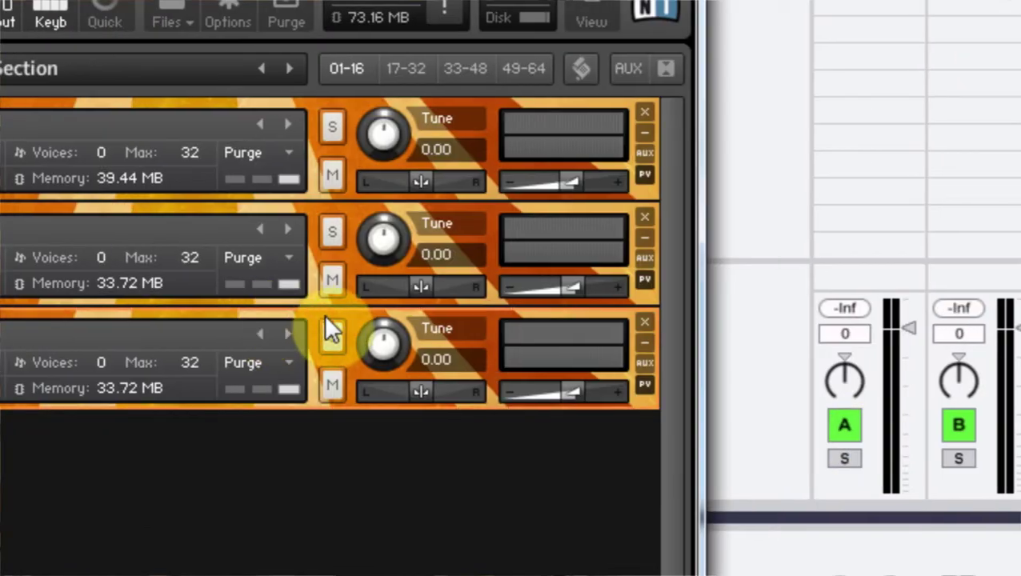
# Swap the rack's third instrument, the second Tenor Sax, for Vintage Horns Trombone.nki.
pyautogui.press('Delete')
pyautogui.click(233, 242)
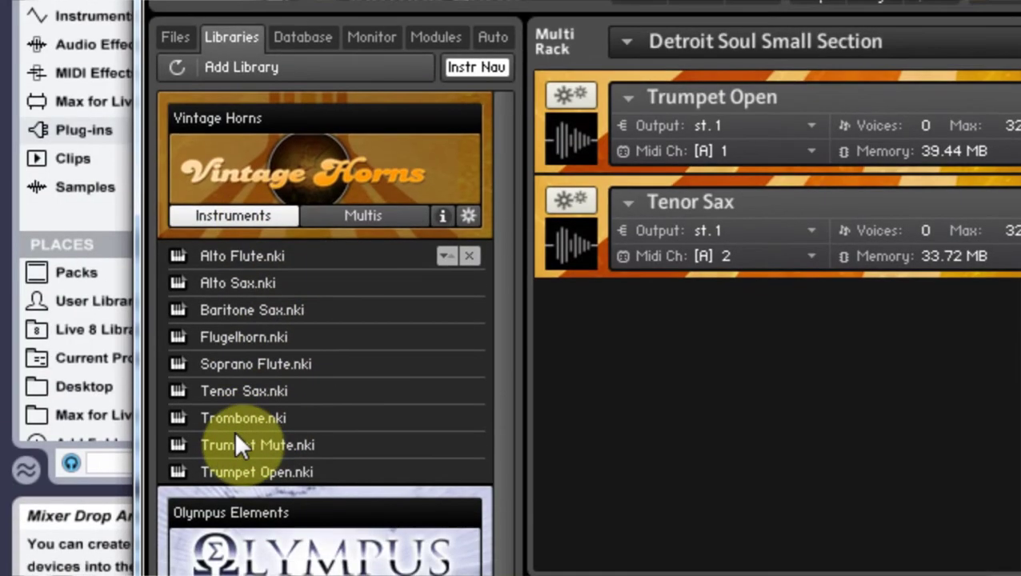
pyautogui.click(235, 415)
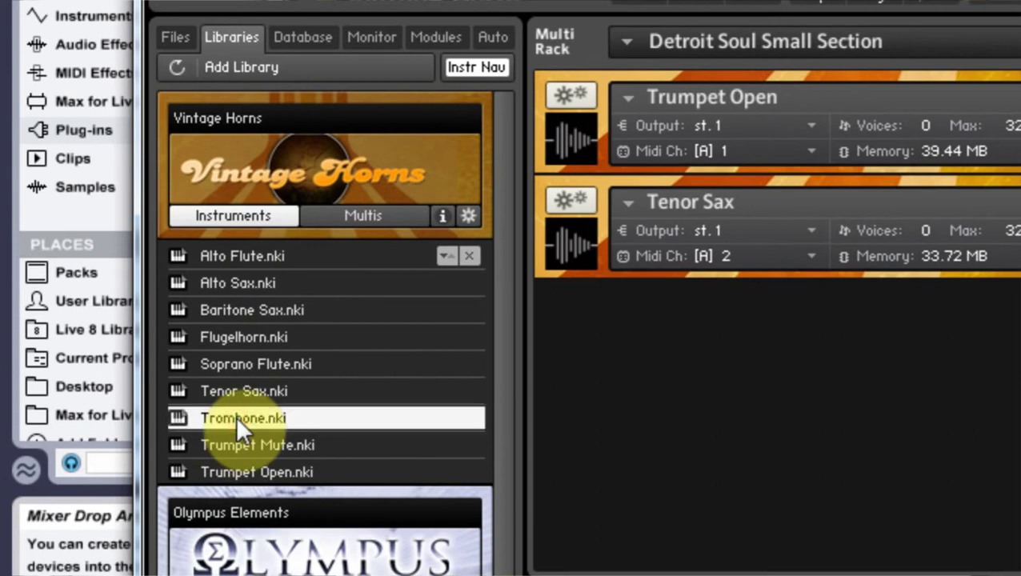
pyautogui.moveTo(223, 417); pyautogui.dragTo(619, 307)
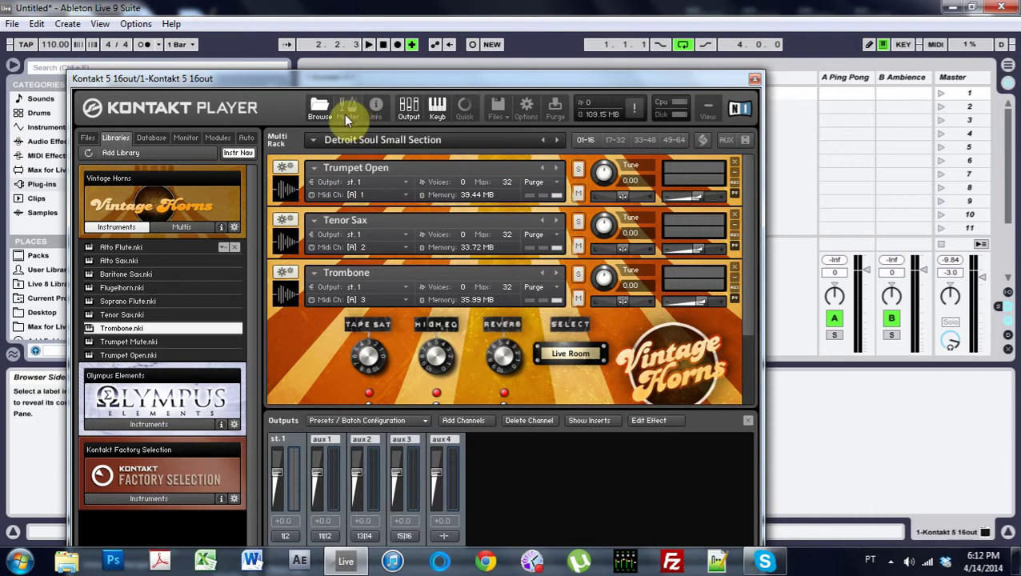
# Create a MIDI clip in the Kontakt track's first slot with a C3 note, then launch it.
pyautogui.moveTo(315, 76); pyautogui.dragTo(331, 161)
pyautogui.click(343, 94)
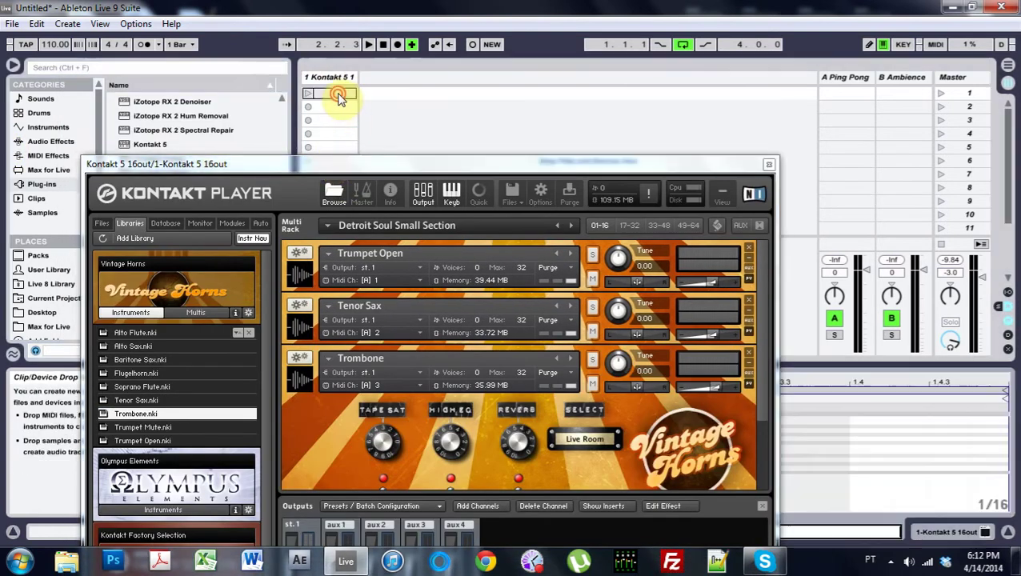
pyautogui.click(768, 164)
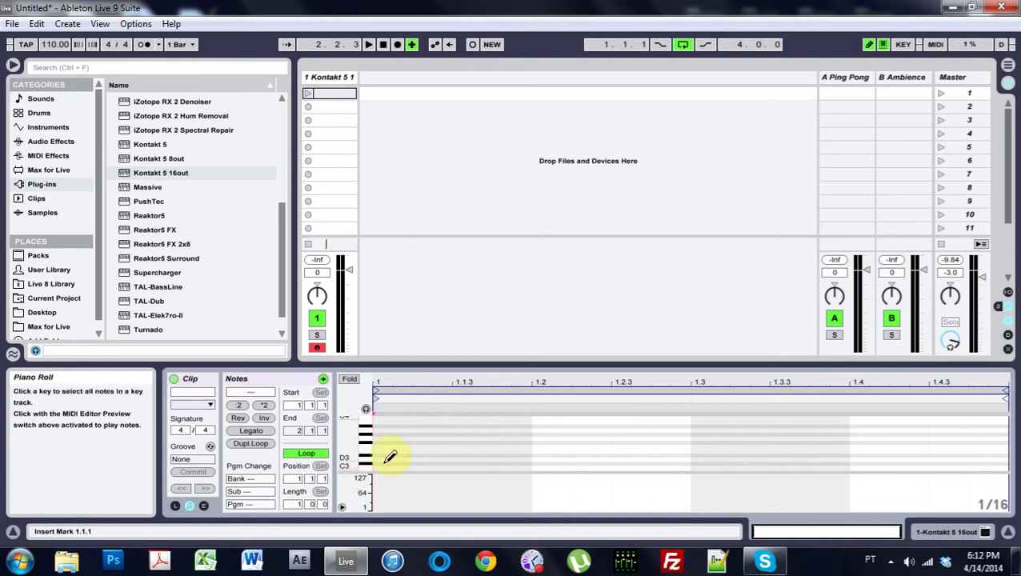
pyautogui.click(389, 464)
pyautogui.press('space')
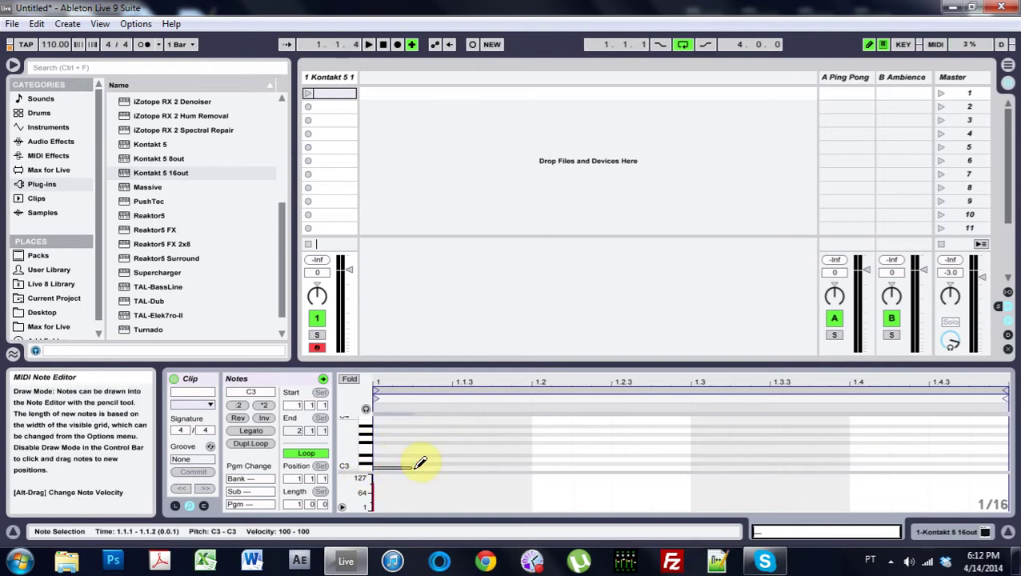
pyautogui.click(308, 93)
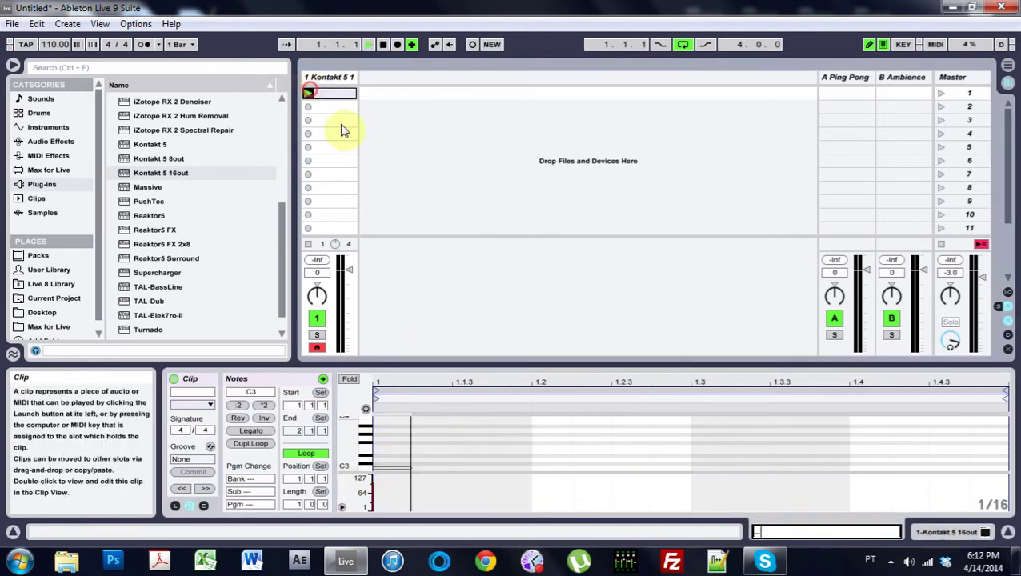
# Reopen the Kontakt Player window from the track's device and show its output channels.
pyautogui.click(928, 531)
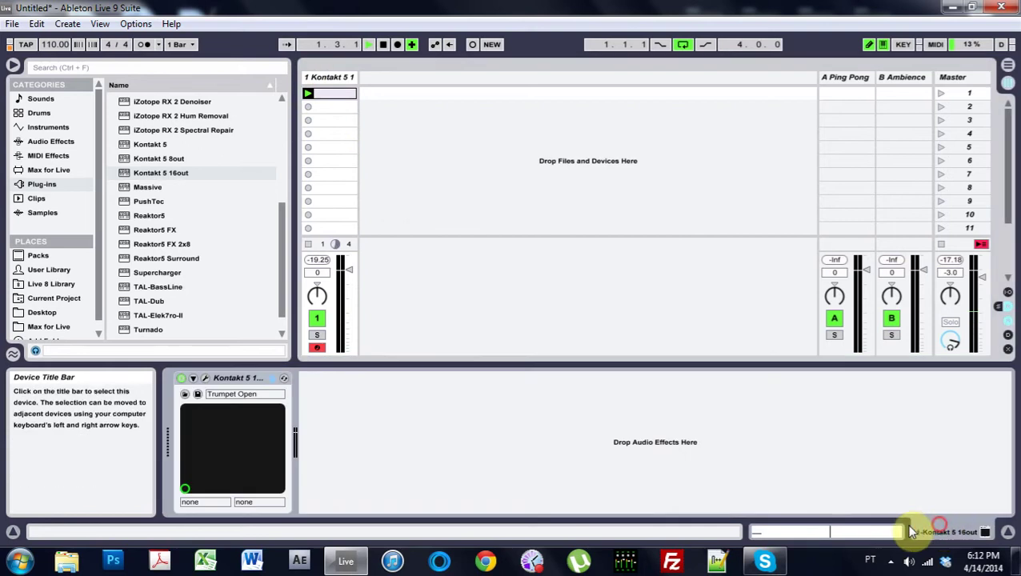
pyautogui.click(205, 377)
pyautogui.click(458, 187)
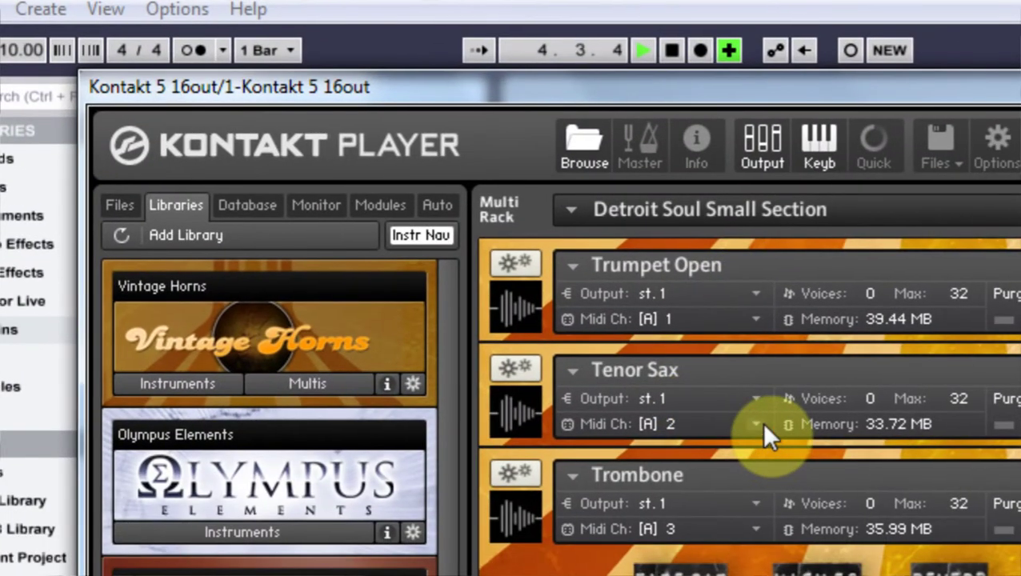
# Set Tenor Sax's MIDI channel to Port A channel 1, matching Trumpet Open.
pyautogui.click(799, 460)
pyautogui.moveTo(810, 522)
pyautogui.click(832, 442)
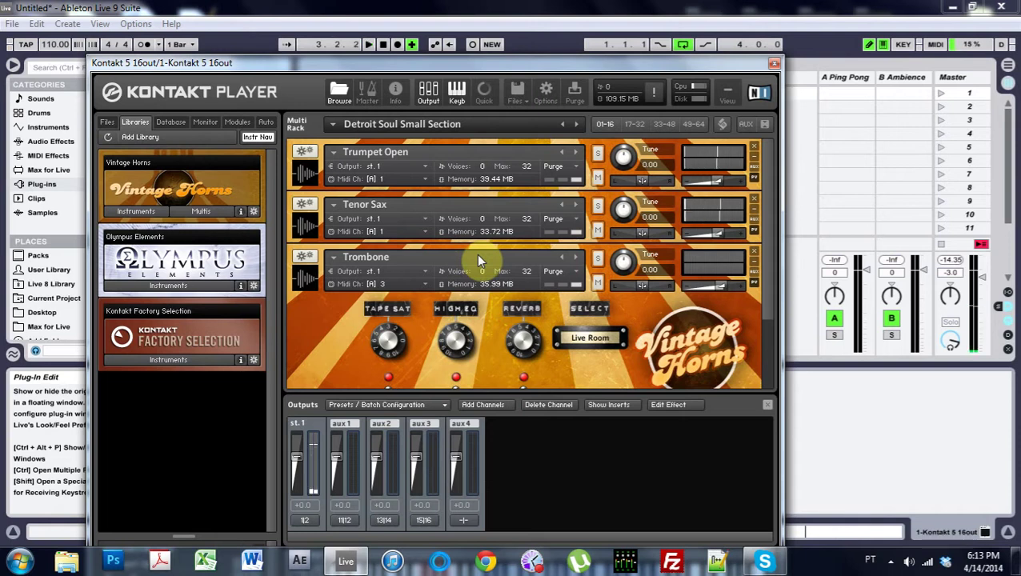
pyautogui.click(200, 211)
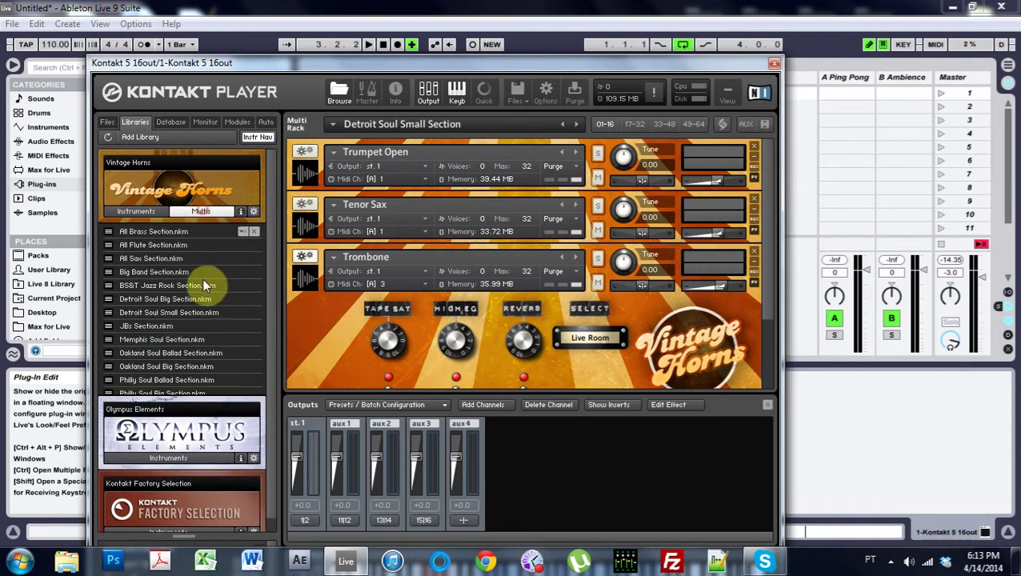
pyautogui.click(188, 207)
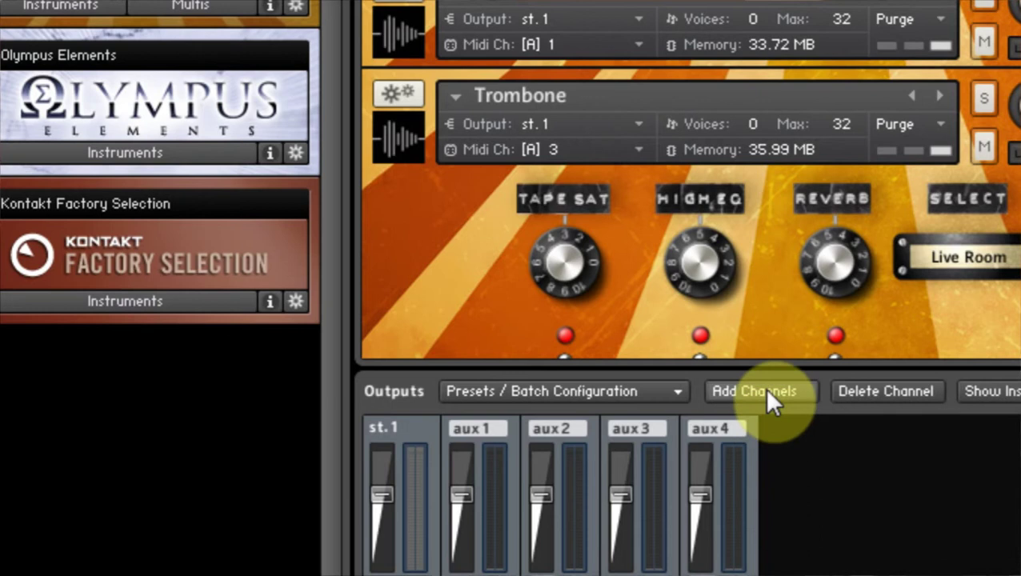
# Add 4 output channels starting at host output Kt. st.1 [1], replacing the existing channels.
pyautogui.click(766, 438)
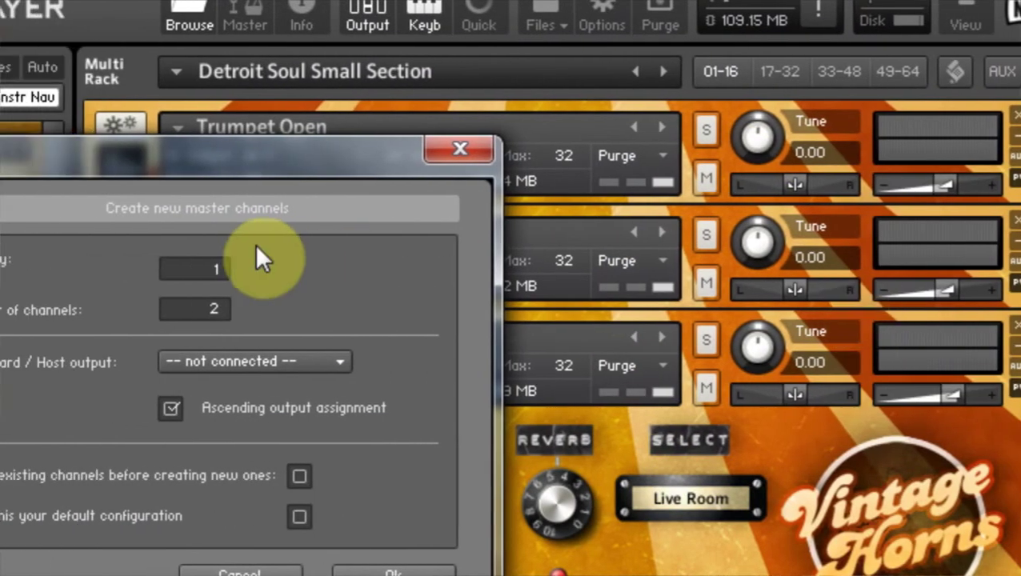
pyautogui.moveTo(276, 266); pyautogui.dragTo(274, 248)
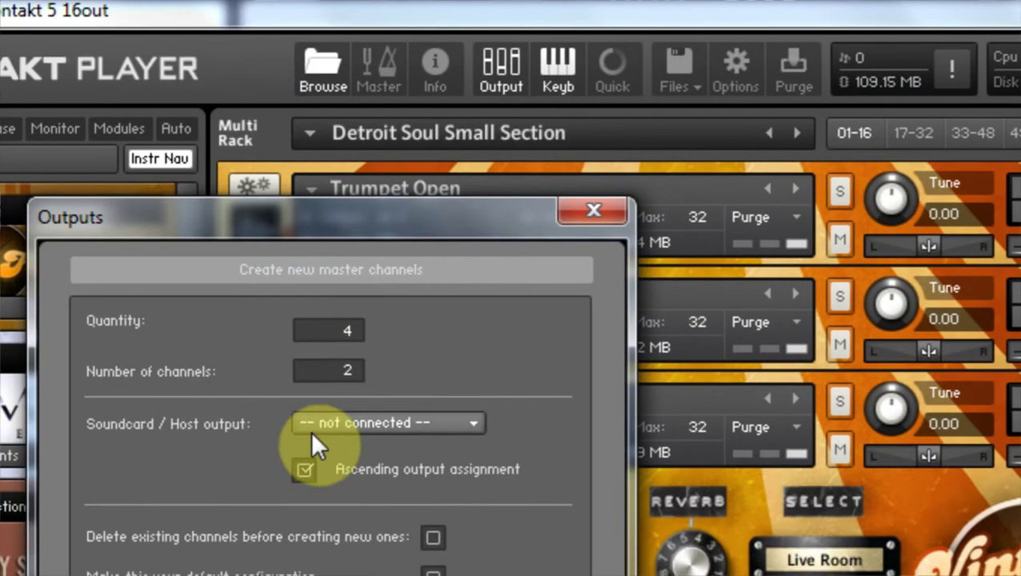
pyautogui.click(316, 535)
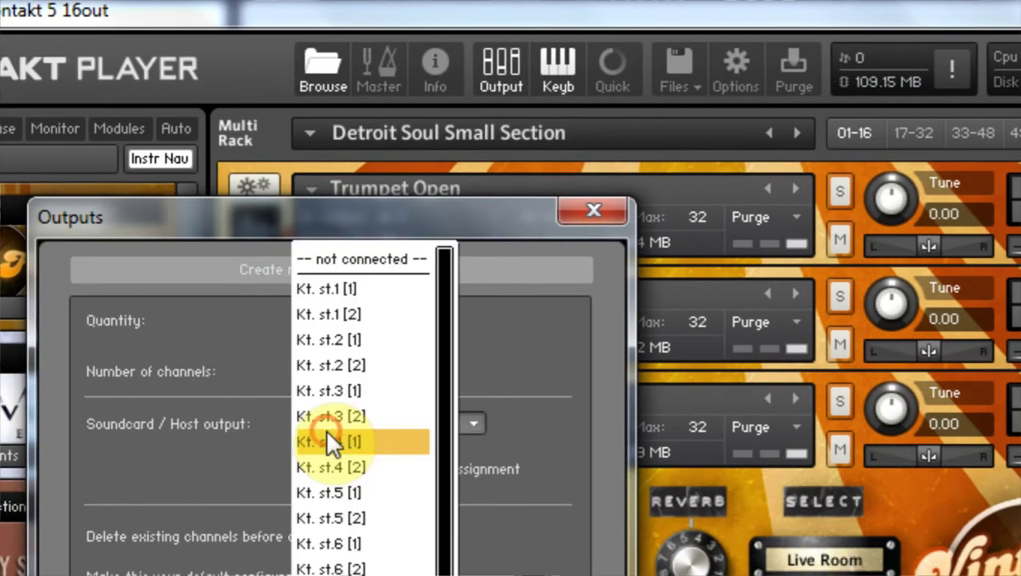
pyautogui.click(331, 293)
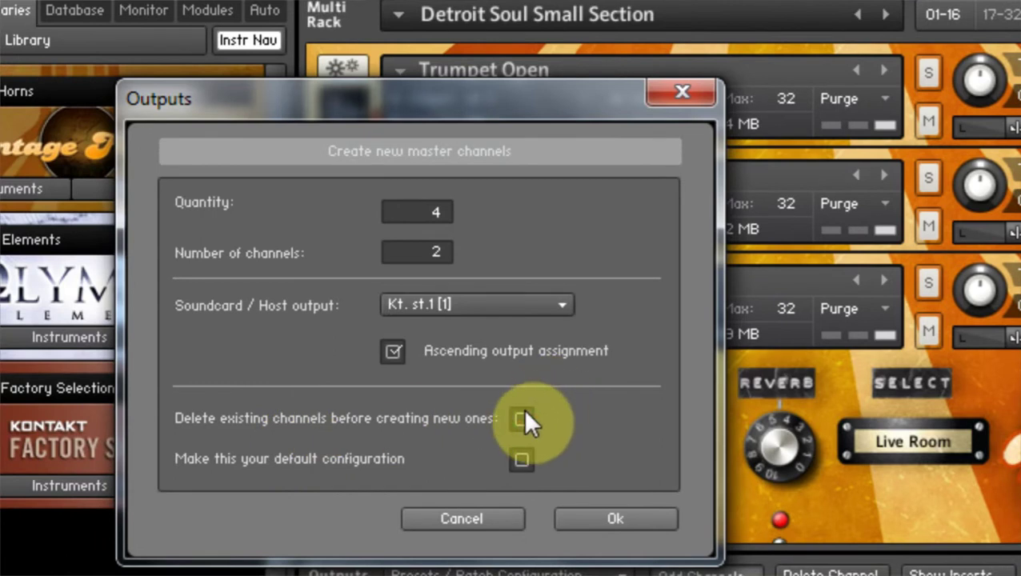
pyautogui.click(433, 433)
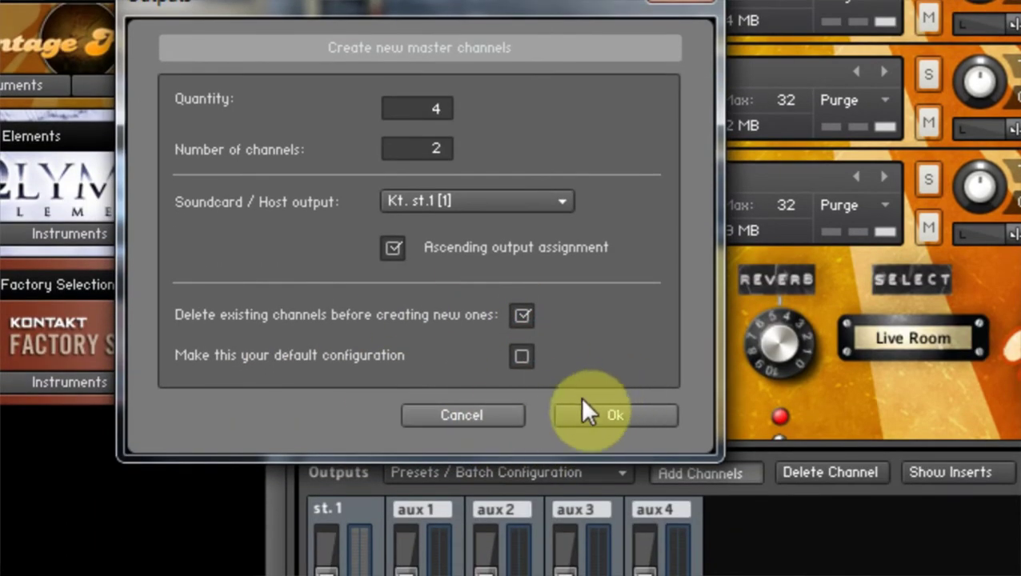
pyautogui.click(608, 408)
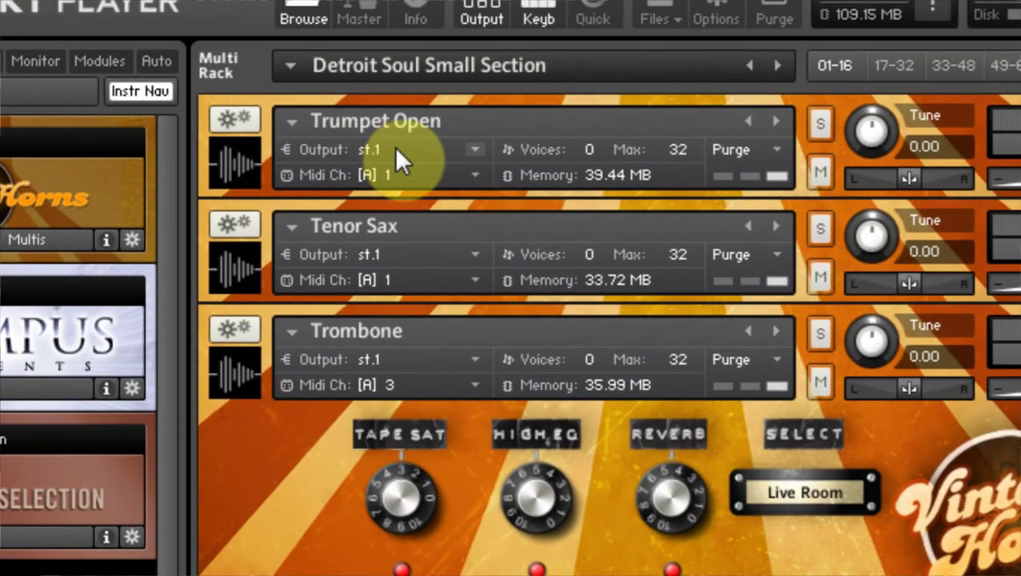
# Route Trumpet Open to output st.2 on MIDI channel 2.
pyautogui.click(394, 146)
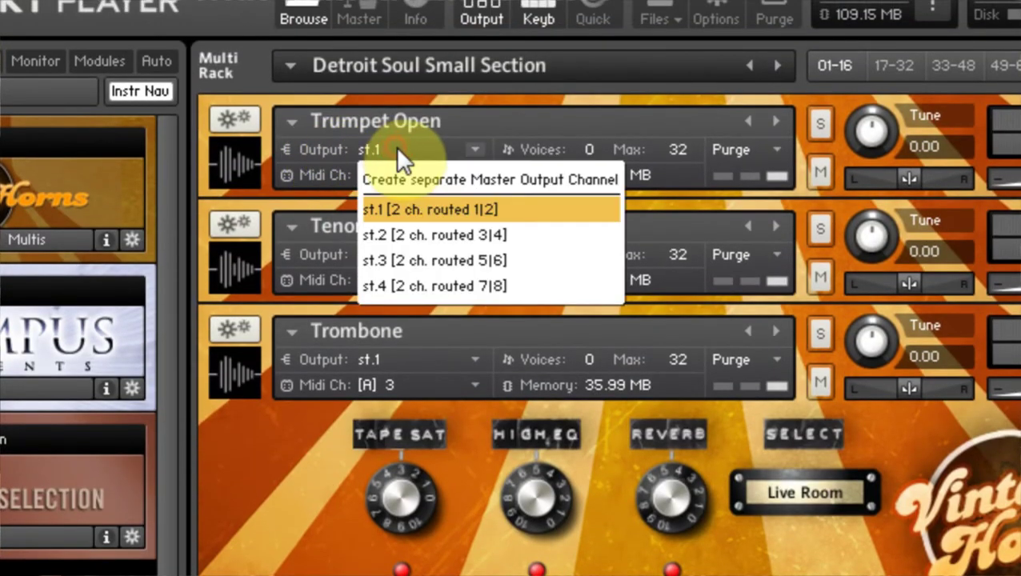
pyautogui.click(434, 228)
pyautogui.click(480, 172)
pyautogui.moveTo(470, 229)
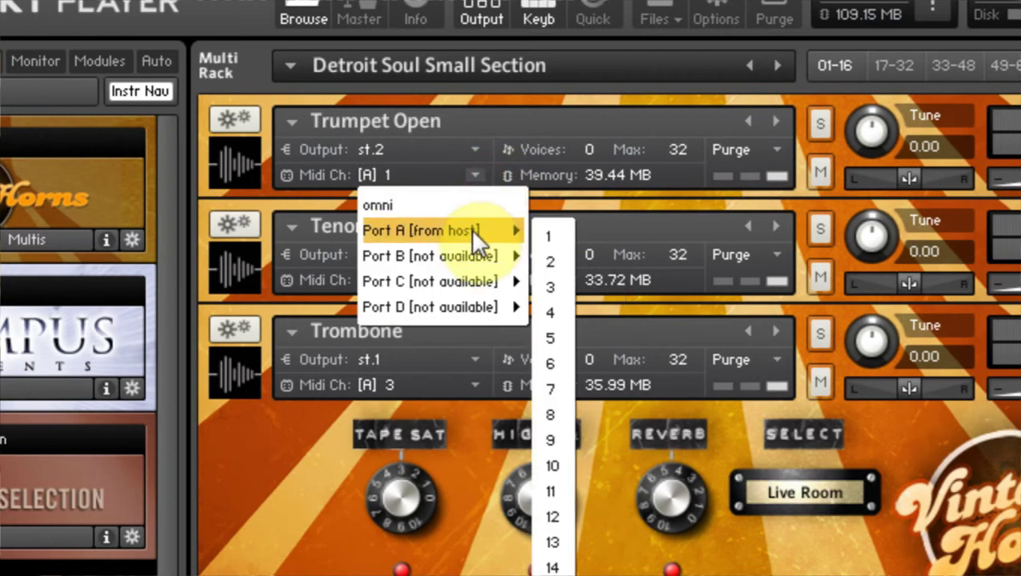
pyautogui.click(560, 263)
# Route Tenor Sax to output st.3 on MIDI channel 3.
pyautogui.click(434, 251)
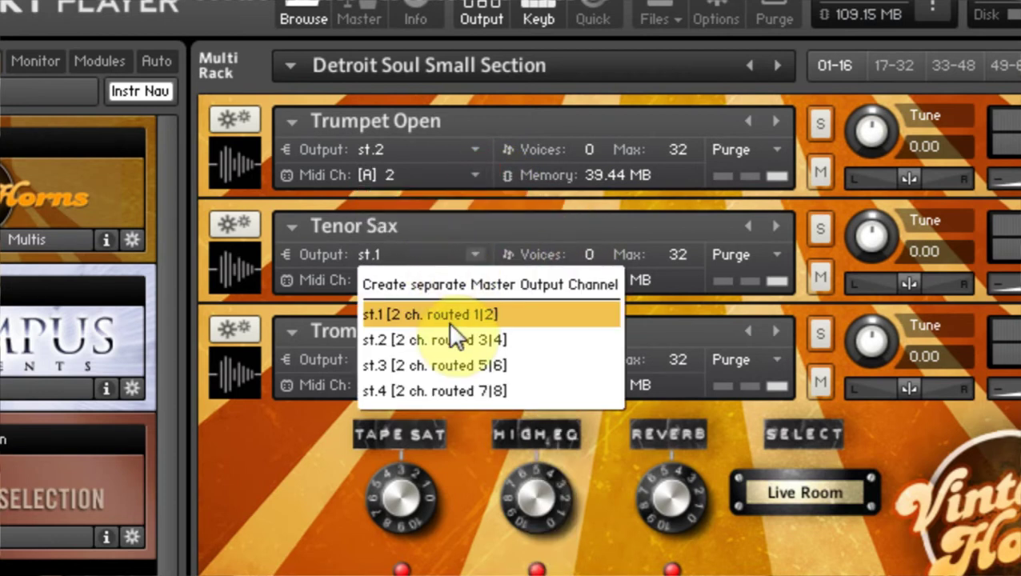
pyautogui.click(460, 365)
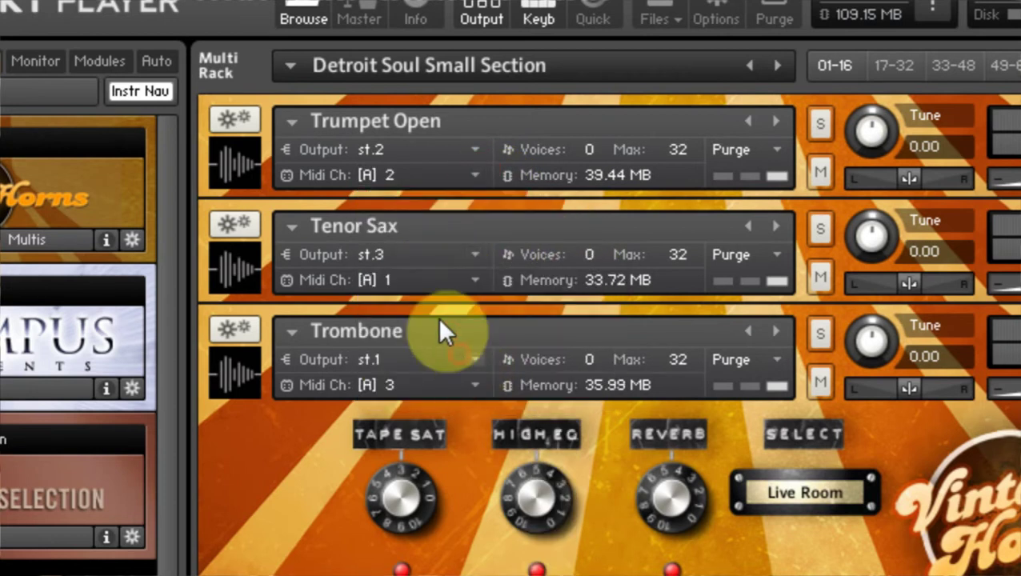
pyautogui.click(476, 279)
pyautogui.moveTo(464, 336)
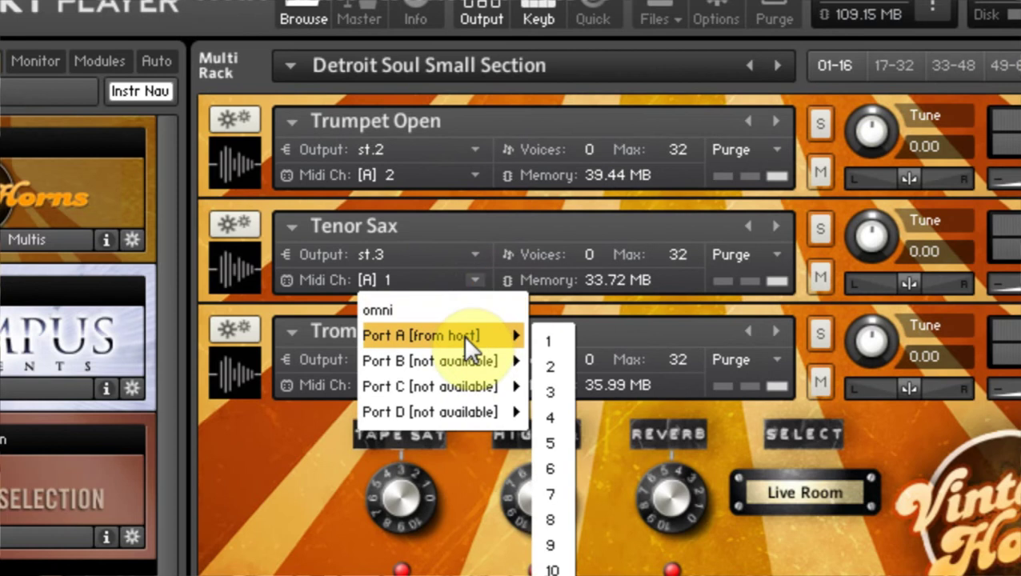
pyautogui.click(547, 396)
# Route Trombone to output st.4 on MIDI channel 4.
pyautogui.click(373, 360)
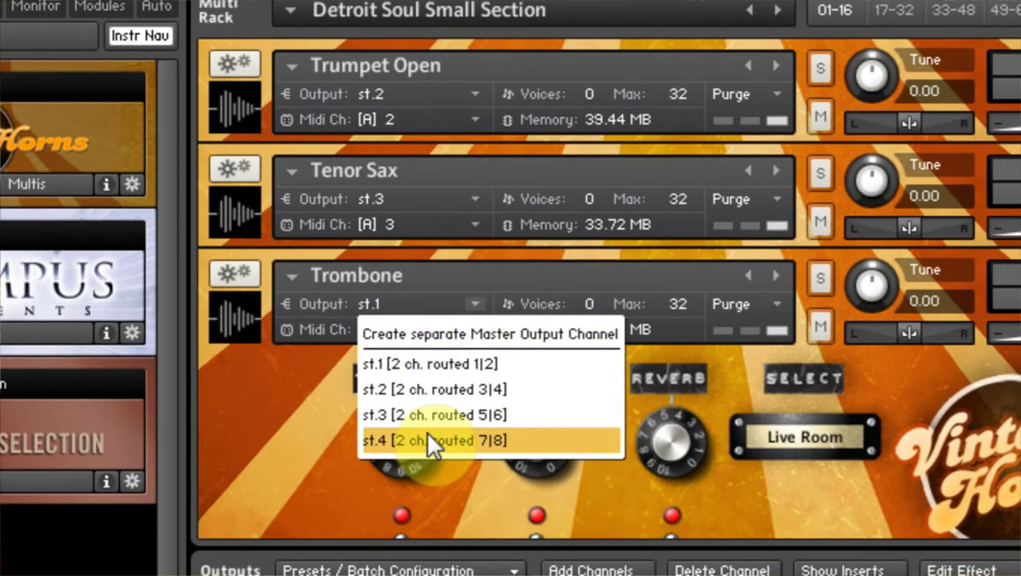
pyautogui.click(433, 496)
pyautogui.click(475, 384)
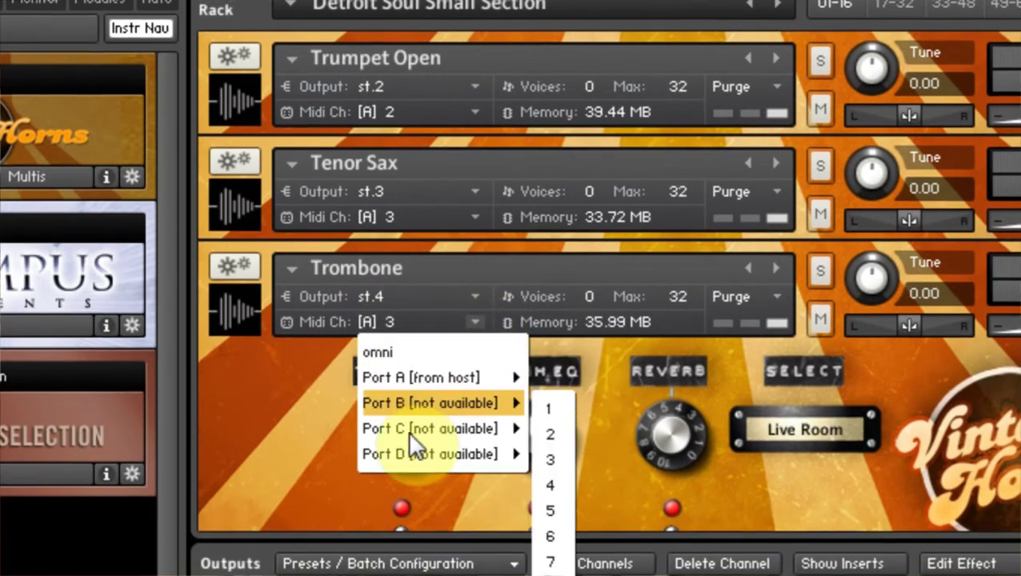
pyautogui.moveTo(444, 376)
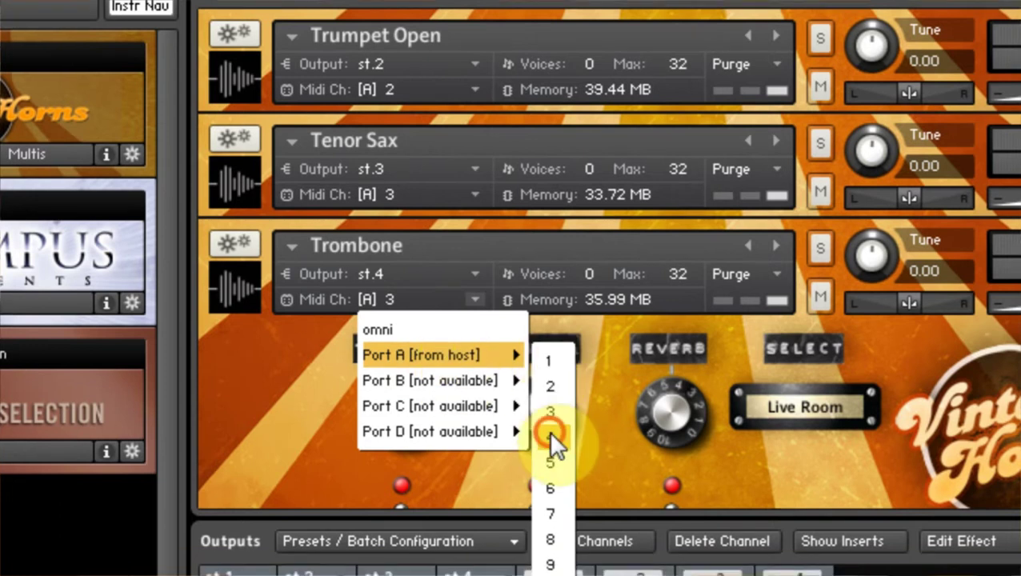
pyautogui.click(550, 459)
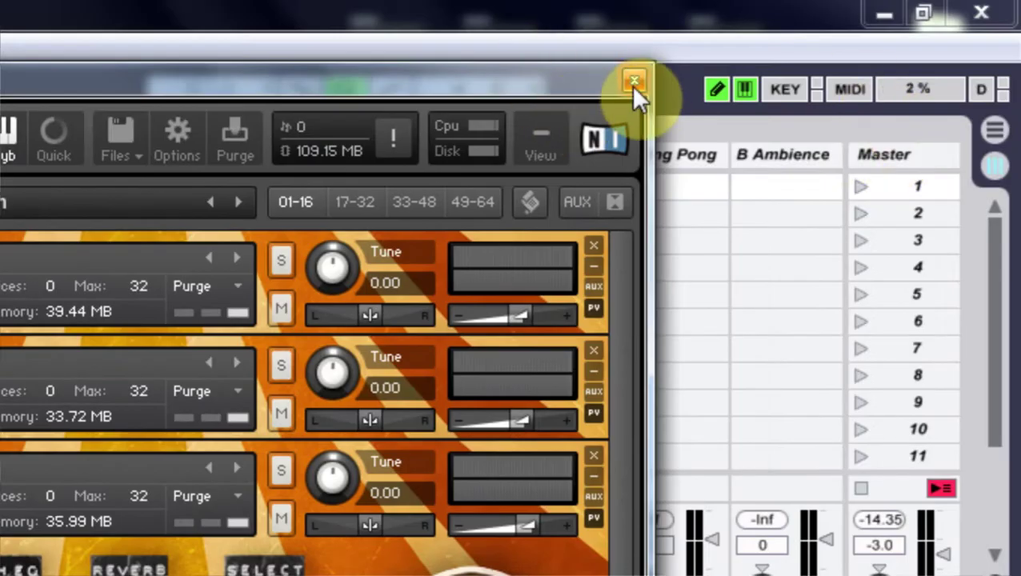
# Close Kontakt Player and delete the test clip from the Kontakt track.
pyautogui.click(632, 82)
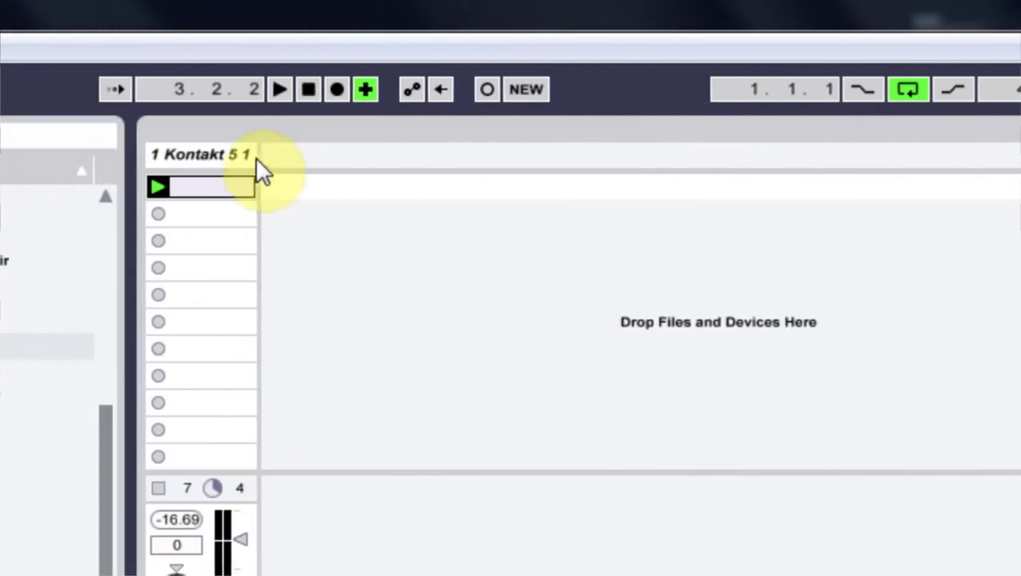
pyautogui.click(256, 189)
pyautogui.press('Delete')
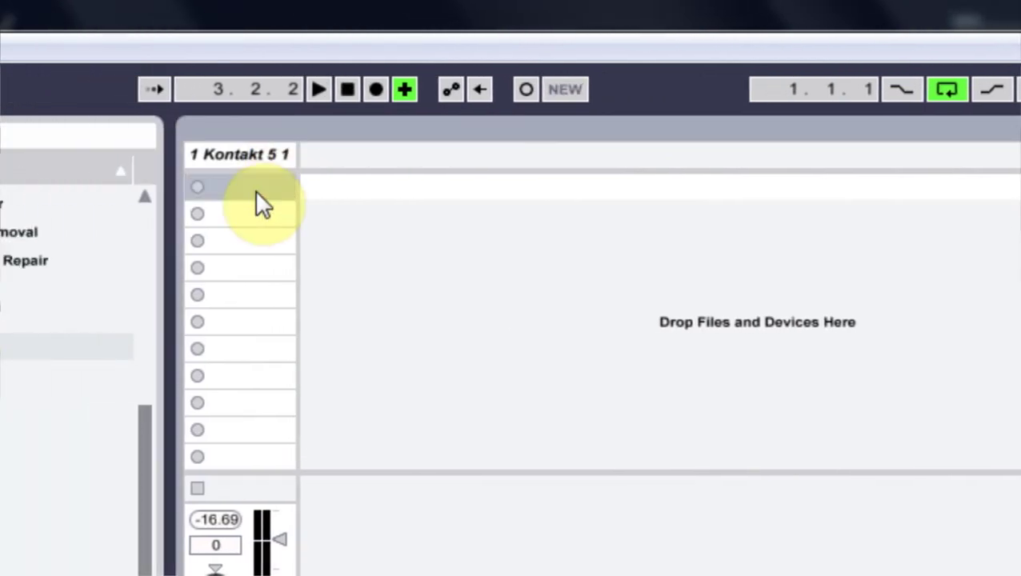
# Add External Instrument tracks 2 and 3 after the Kontakt track, then duplicate track 3 into track 4.
pyautogui.click(280, 155)
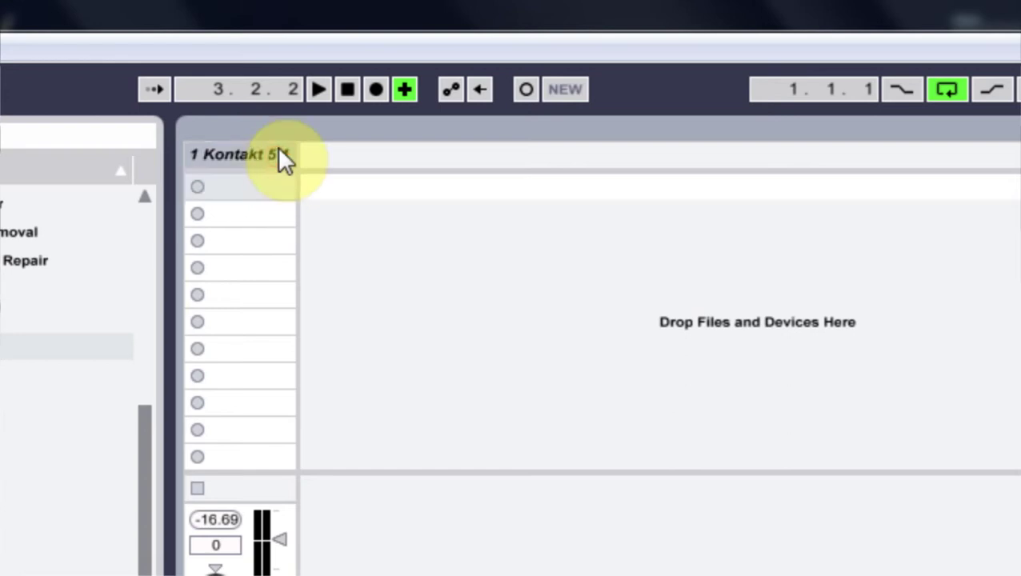
pyautogui.hotkey('ctrl', 'shift', 't')
pyautogui.hotkey('ctrl', 'shift', 't')
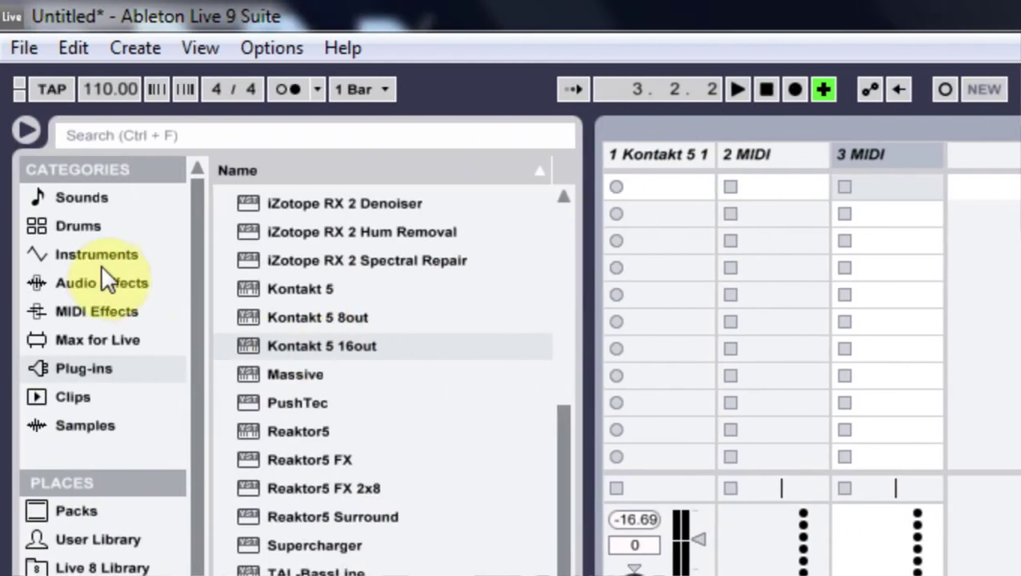
pyautogui.click(95, 254)
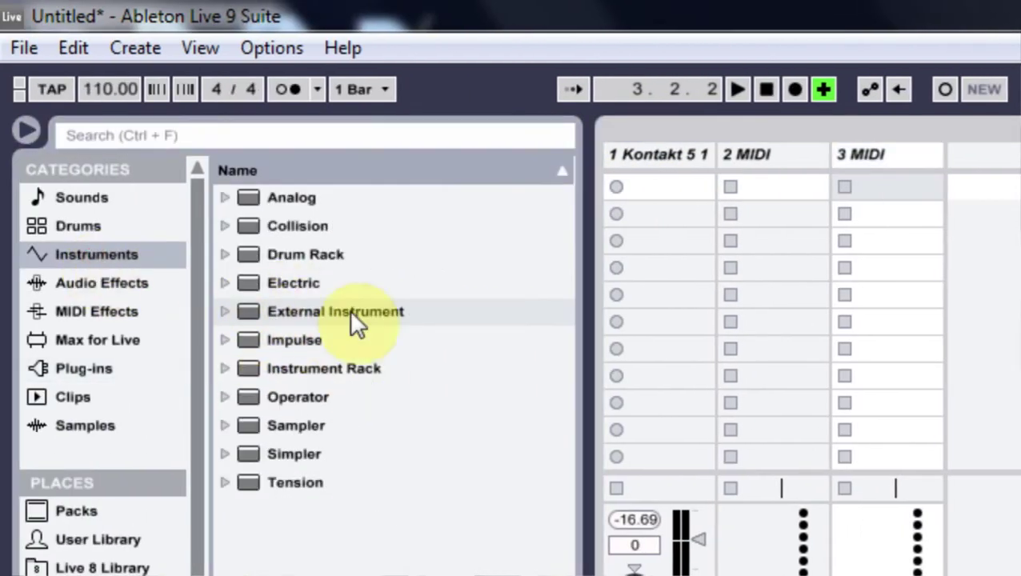
pyautogui.moveTo(256, 308); pyautogui.dragTo(768, 157)
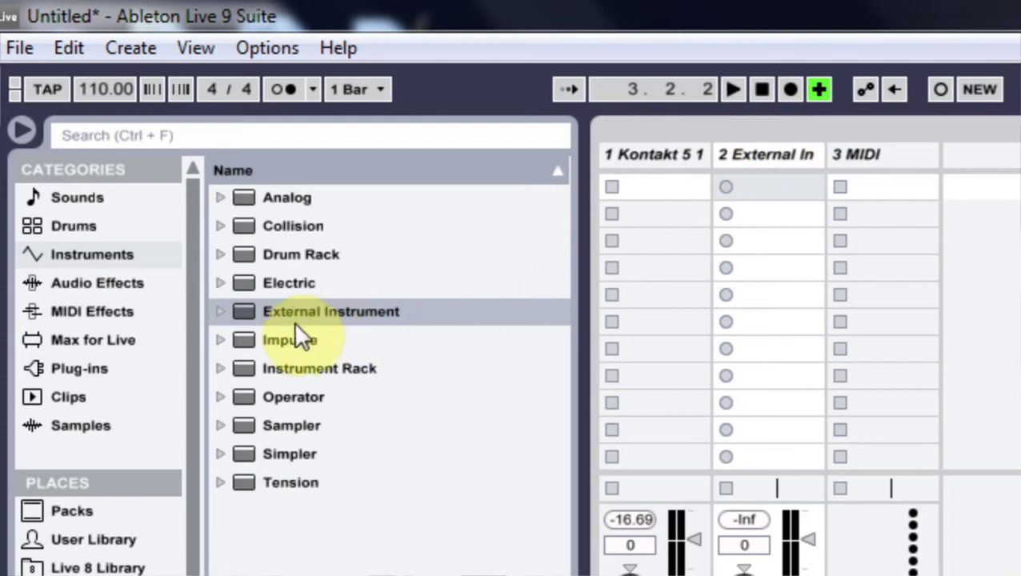
pyautogui.moveTo(254, 313); pyautogui.dragTo(871, 143)
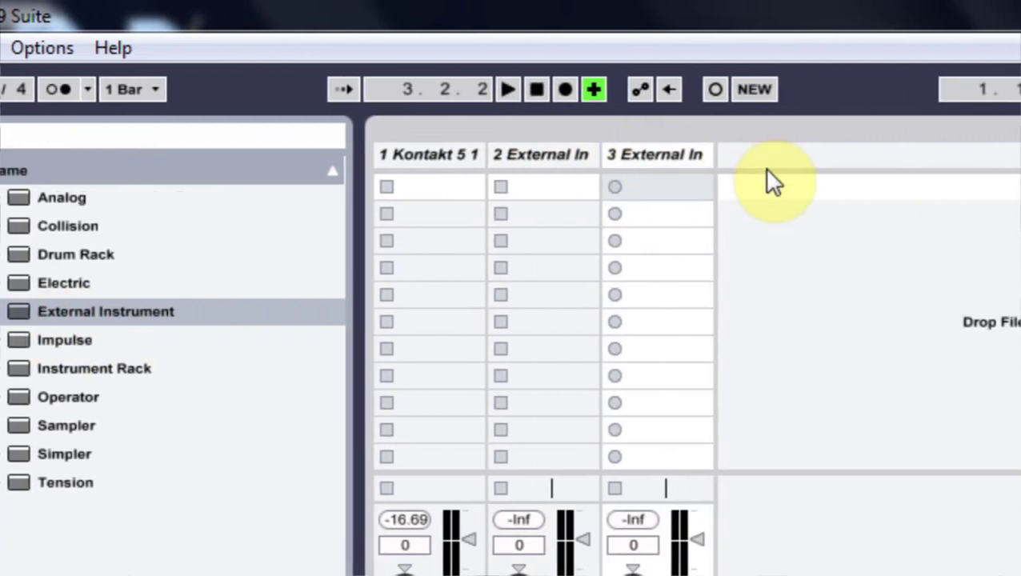
pyautogui.click(648, 157)
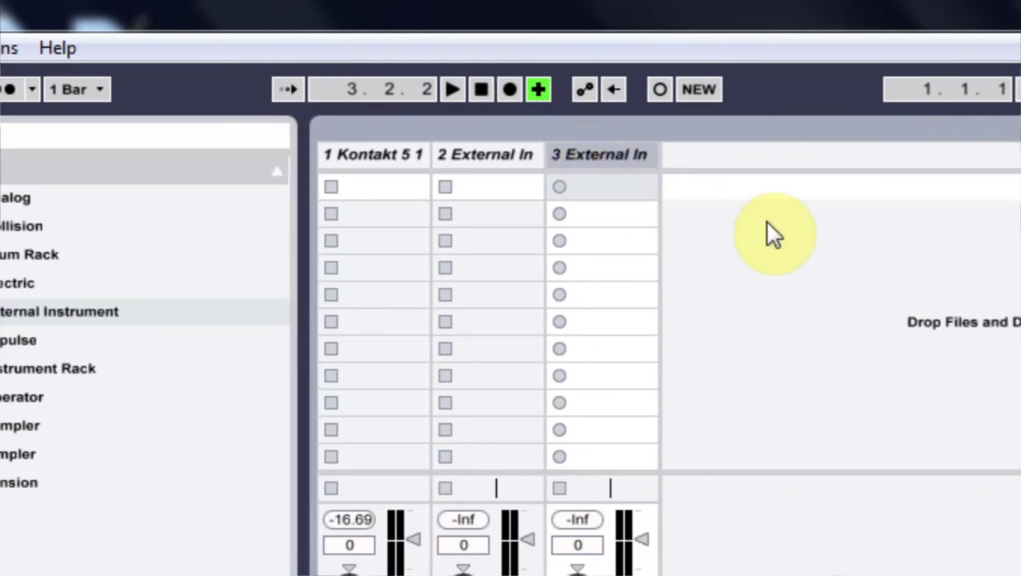
pyautogui.hotkey('ctrl', 'd')
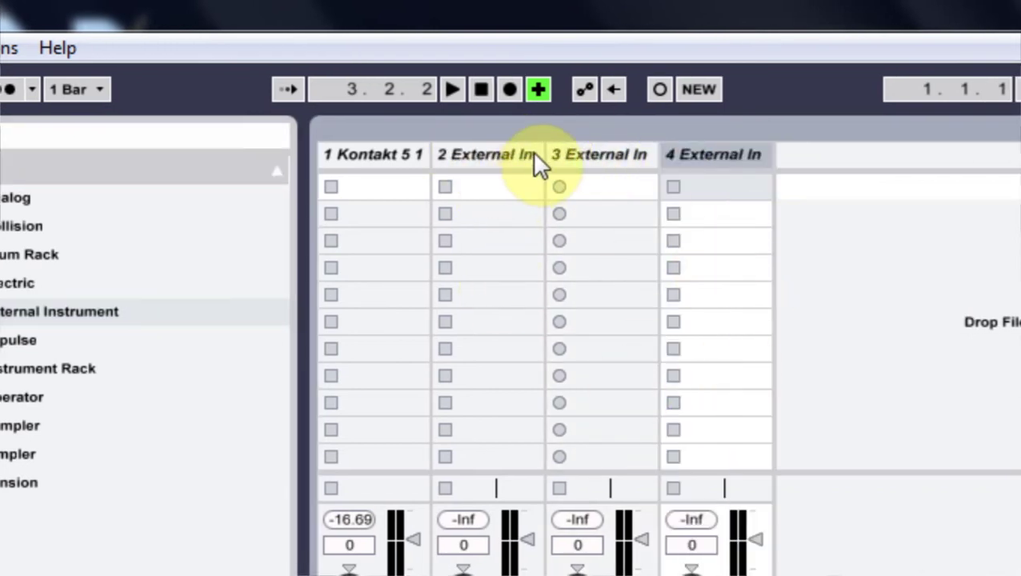
pyautogui.click(492, 153)
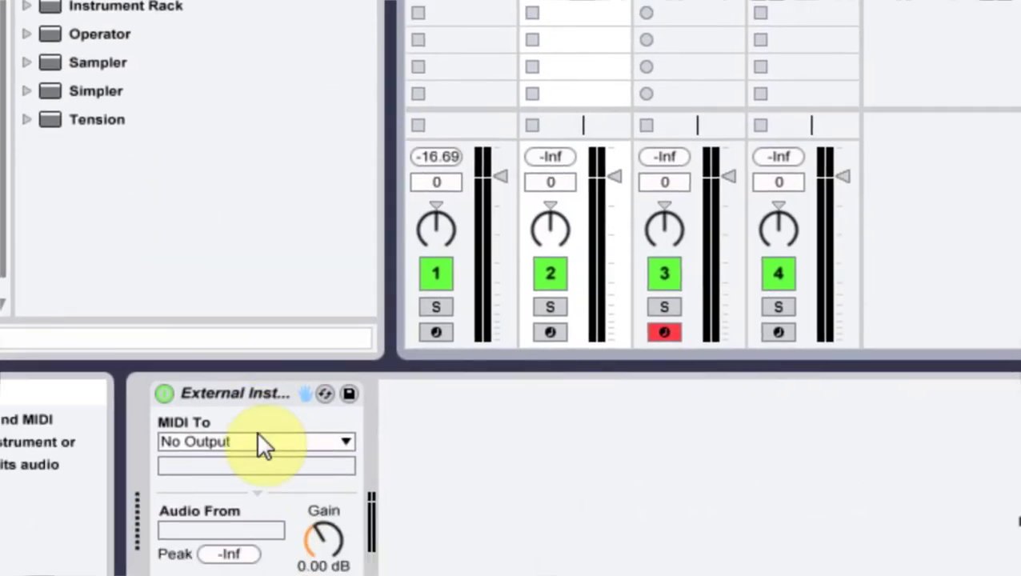
# Send track 2's External Instrument MIDI to Kontakt on 2-Kontakt 5 16out, with audio from Kt. st.2.
pyautogui.click(257, 432)
pyautogui.click(292, 512)
pyautogui.click(237, 464)
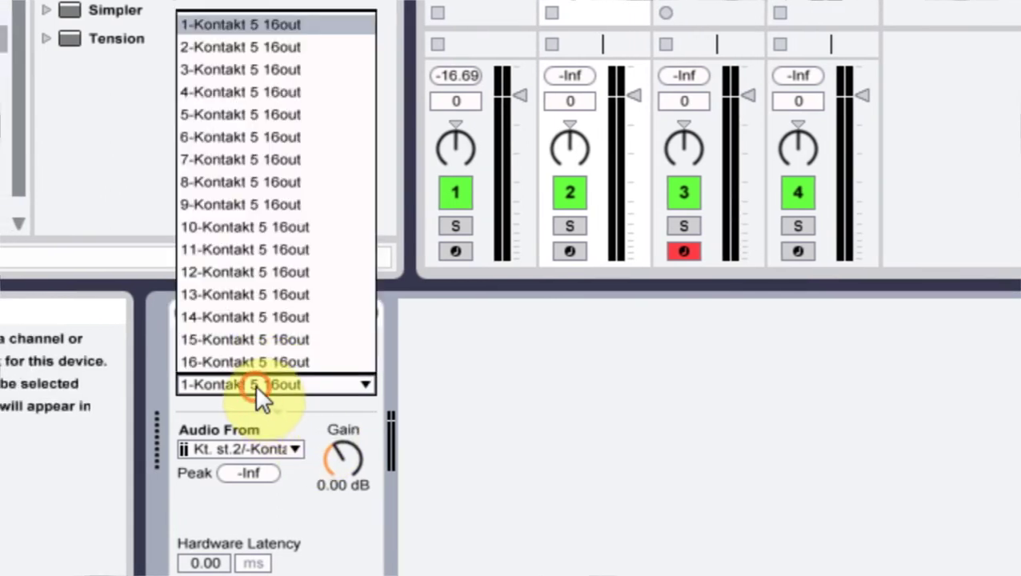
pyautogui.click(238, 50)
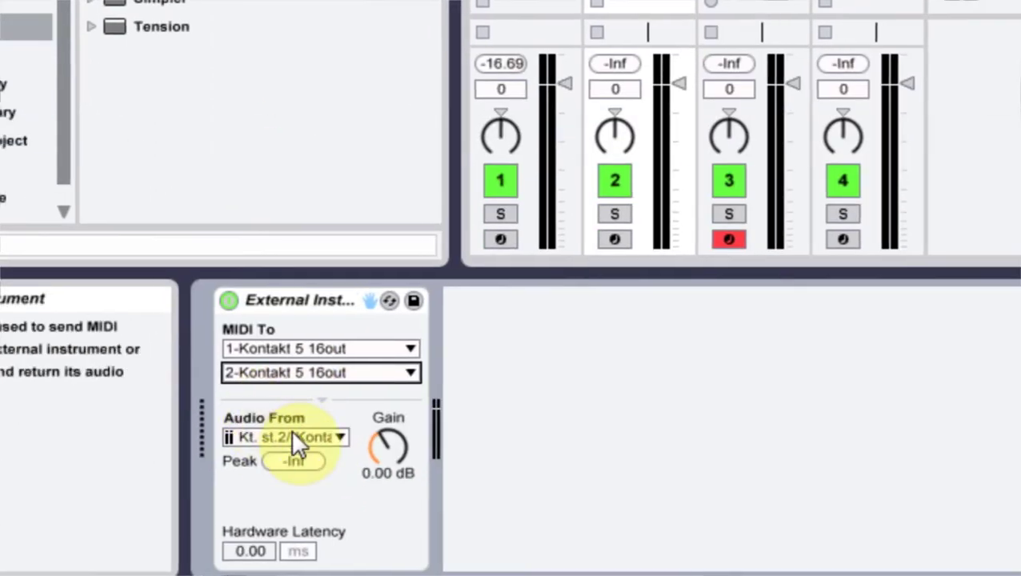
pyautogui.click(304, 432)
pyautogui.click(285, 463)
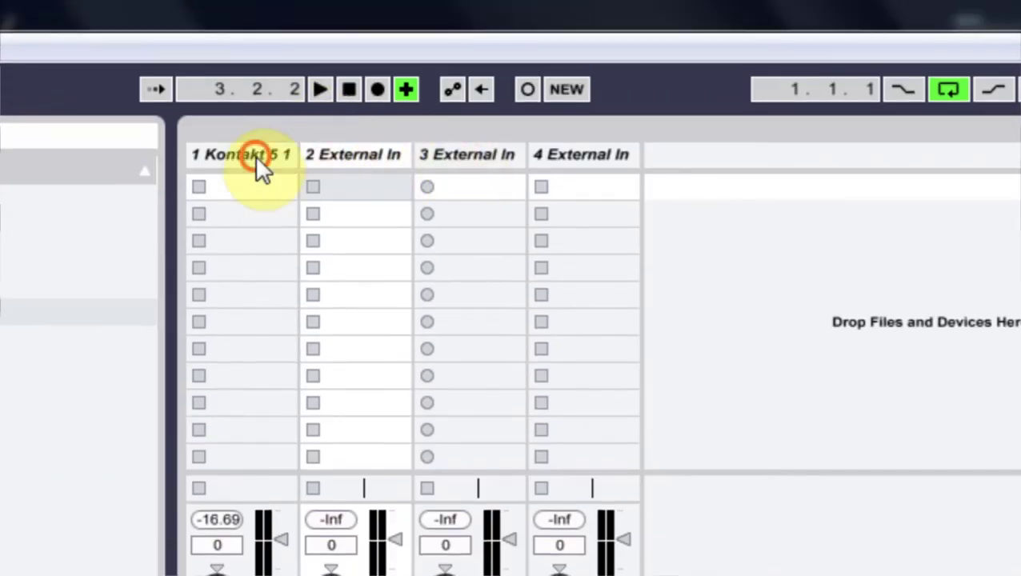
# Rename the Kontakt track to 'Kontakt Main', fixing the 'Knotakt' typo.
pyautogui.click(254, 154)
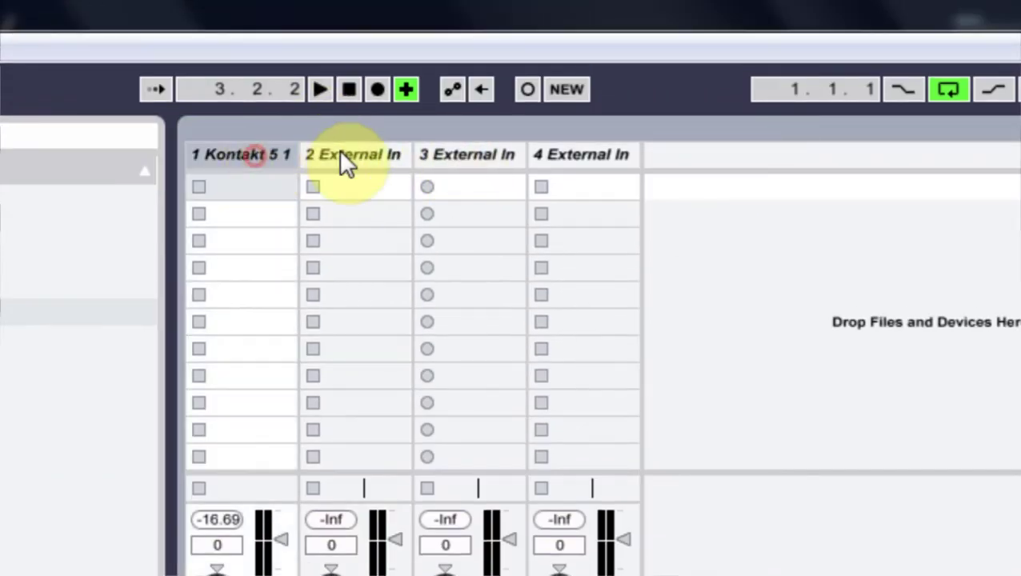
pyautogui.hotkey('ctrl', 'r')
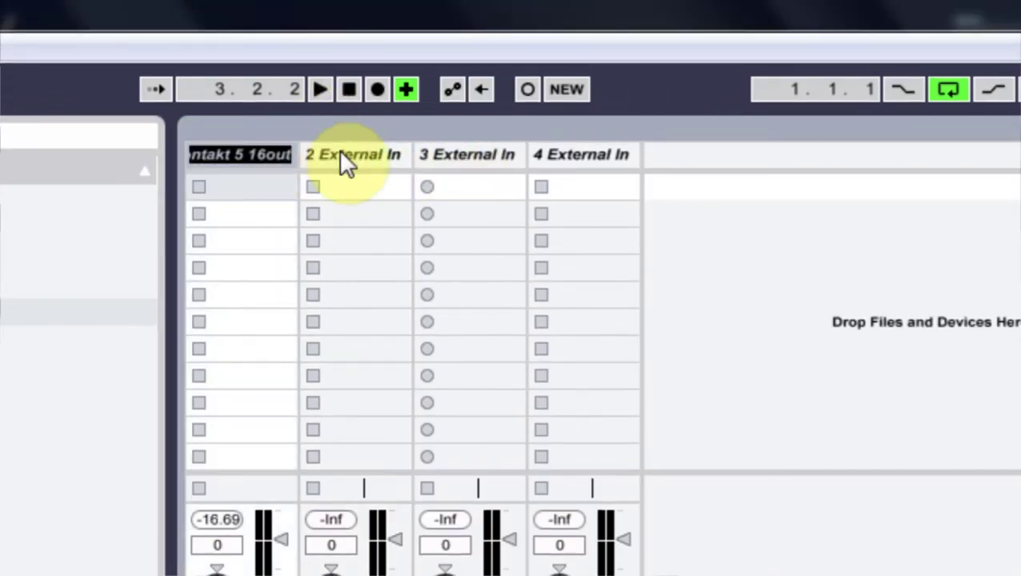
pyautogui.write('Knotakt Main')
pyautogui.click(219, 146)
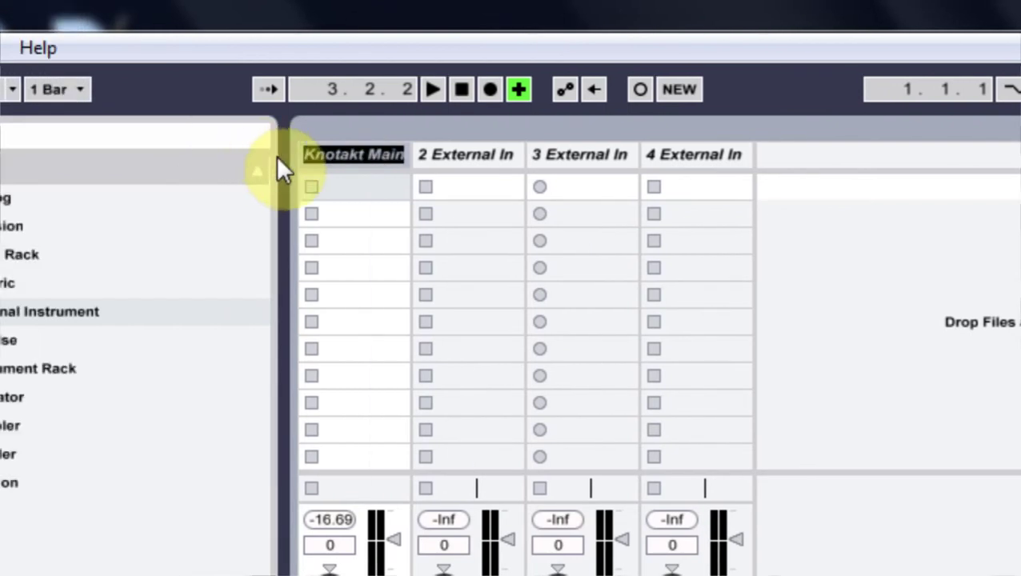
pyautogui.click(248, 155)
pyautogui.click(331, 154)
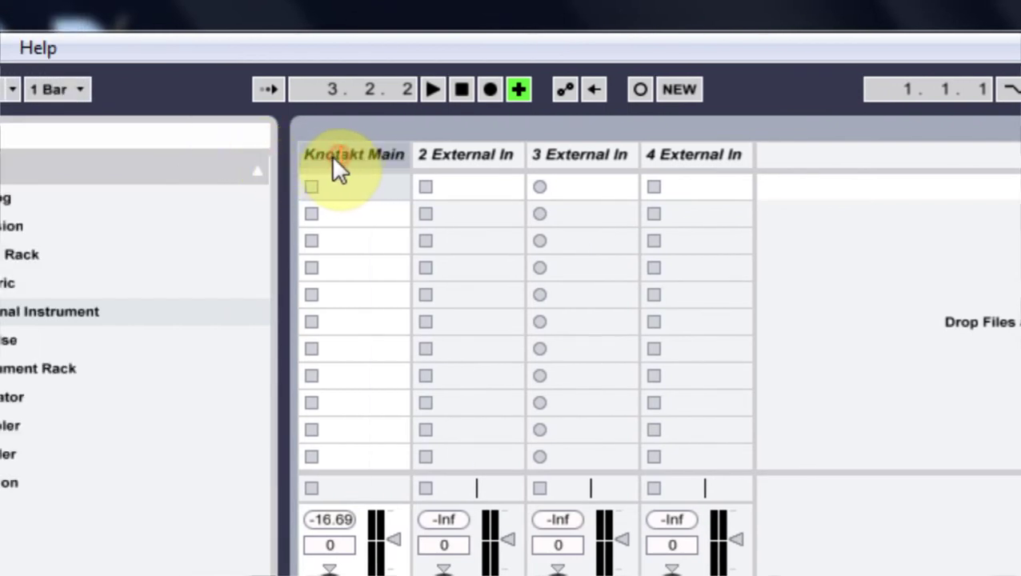
pyautogui.click(317, 155)
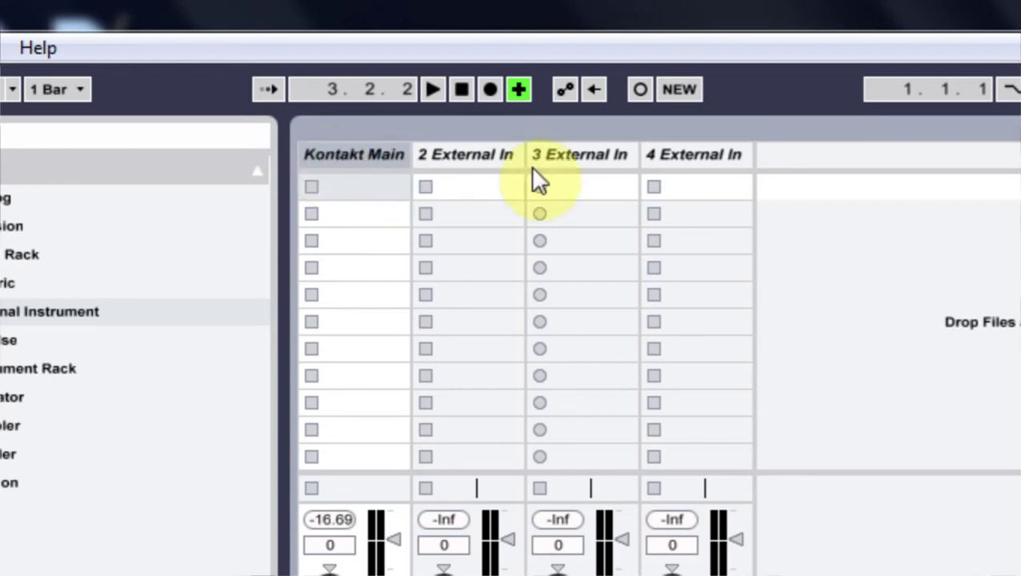
pyautogui.click(507, 152)
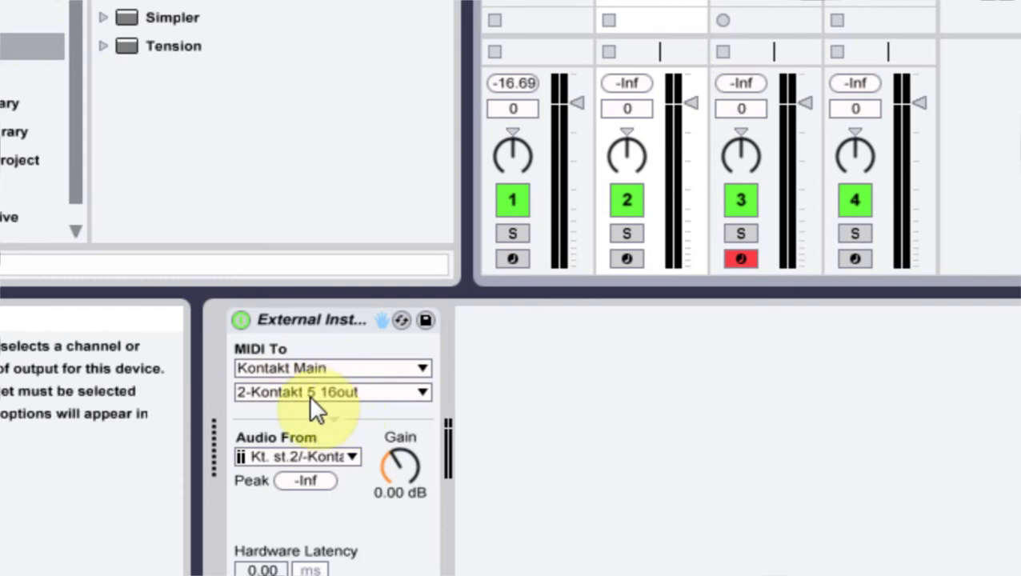
# Reselect 2-Kontakt 5 16out and the Kt. st.2 return on track 2, then show the mixer's send knobs.
pyautogui.click(312, 393)
pyautogui.click(255, 53)
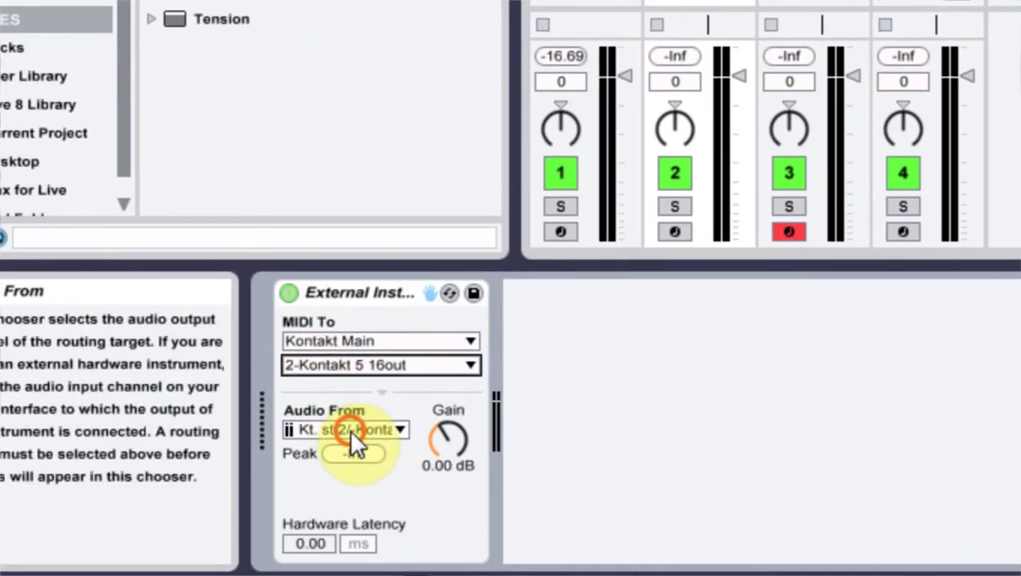
pyautogui.click(349, 492)
pyautogui.click(350, 438)
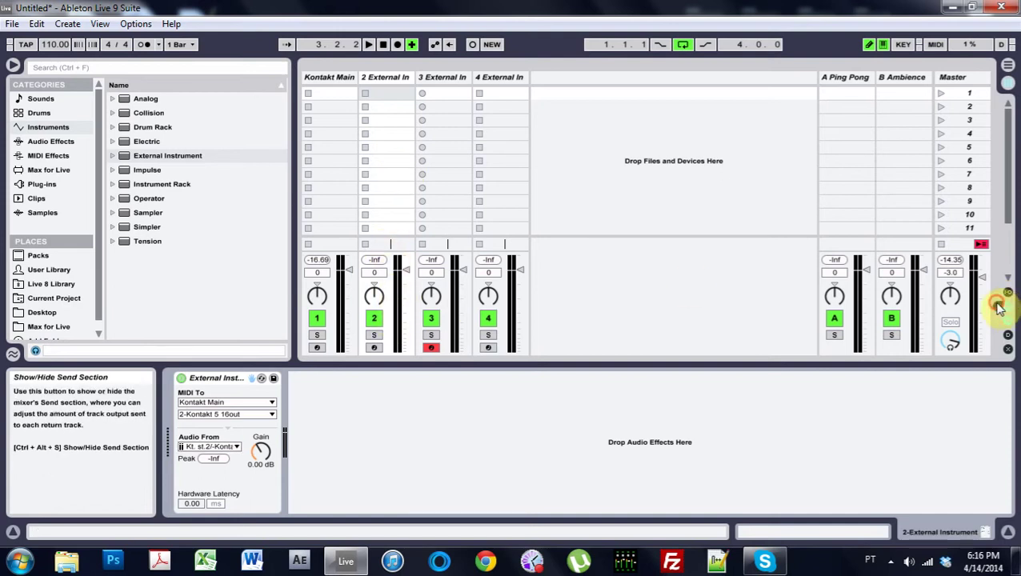
pyautogui.click(997, 306)
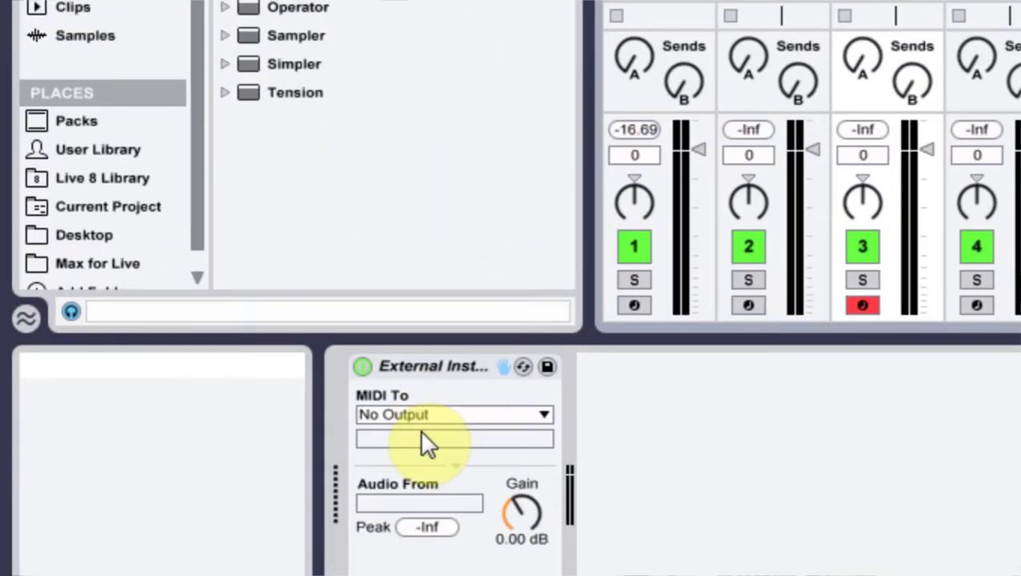
# Route track 3's MIDI to Kontakt Main on 3-Kontakt 5 16out, with audio returning from Kt. st.3.
pyautogui.click(217, 403)
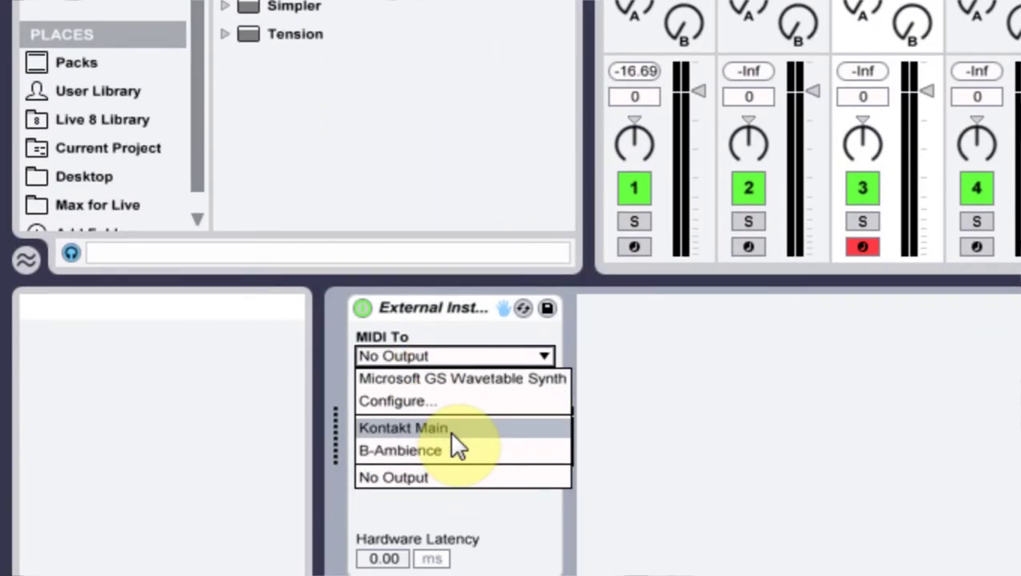
pyautogui.click(448, 487)
pyautogui.click(421, 380)
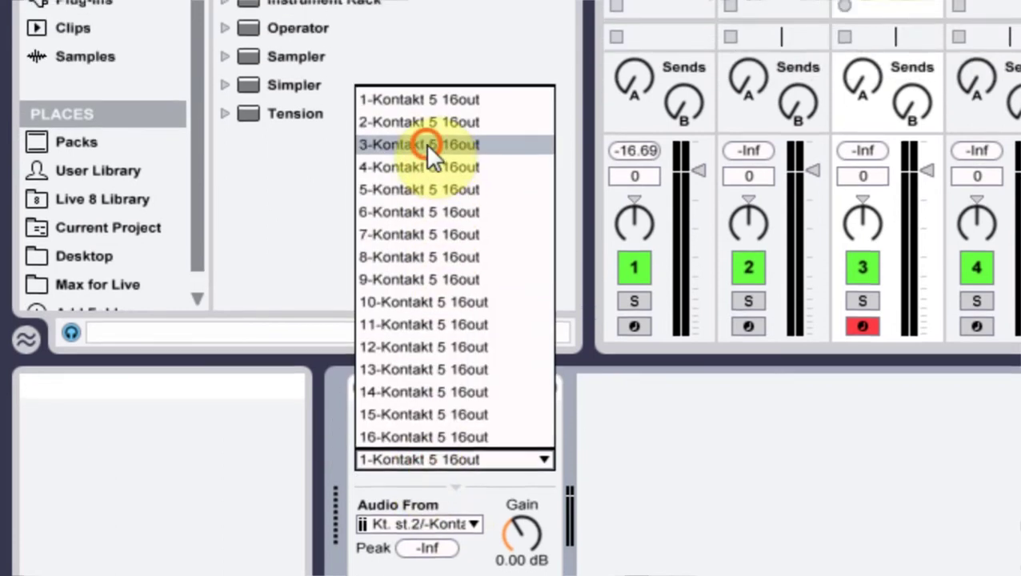
pyautogui.click(419, 64)
pyautogui.click(424, 444)
pyautogui.click(446, 432)
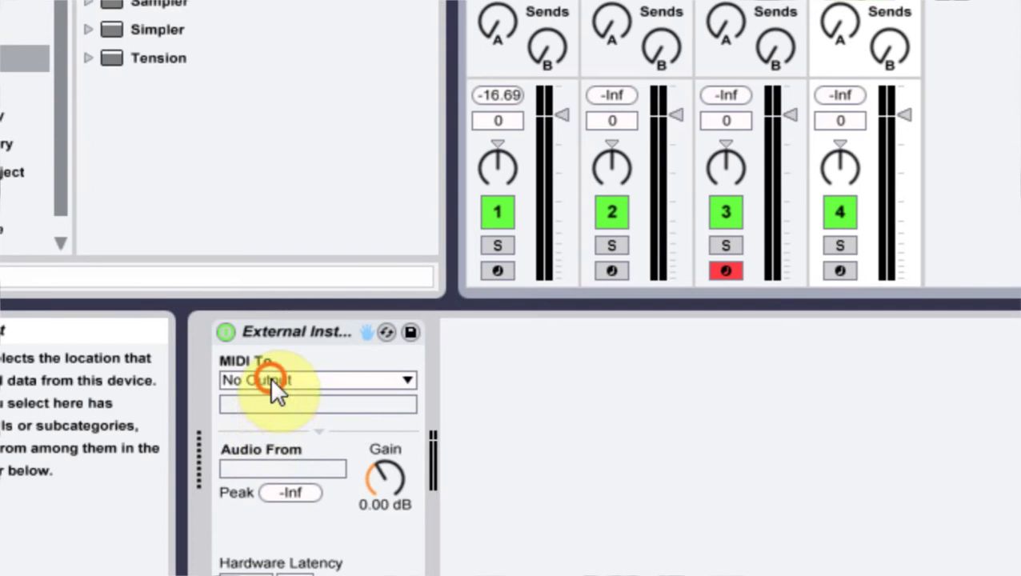
# Route track 4's MIDI to Kontakt Main on 4-Kontakt 5 16out, with audio returning from Kt. st.4.
pyautogui.click(270, 379)
pyautogui.click(284, 426)
pyautogui.click(266, 380)
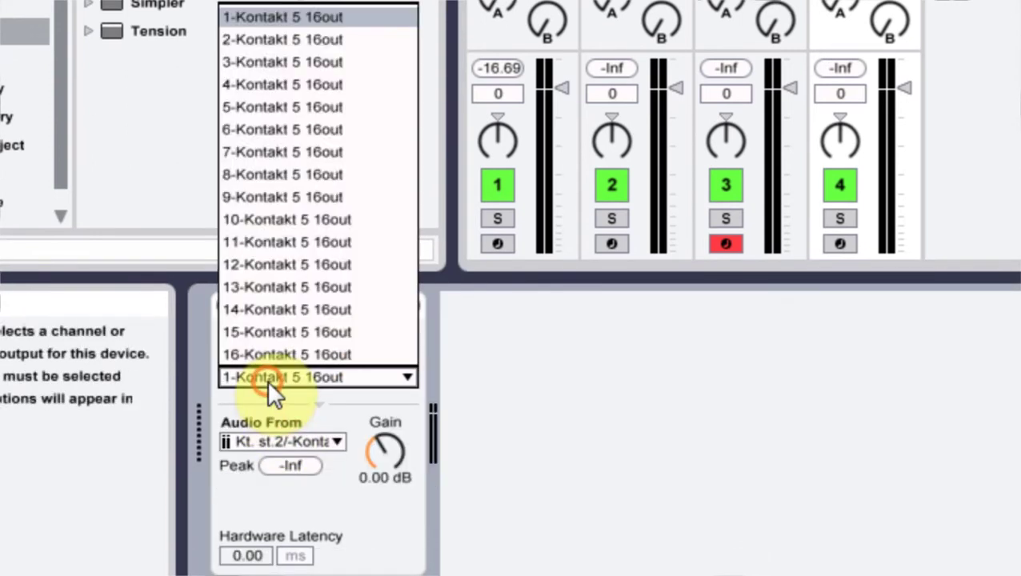
pyautogui.click(308, 85)
pyautogui.click(281, 404)
pyautogui.click(278, 469)
# Create a one-beat MIDI clip on track 2 with a C3 note and launch it.
pyautogui.doubleClick(384, 95)
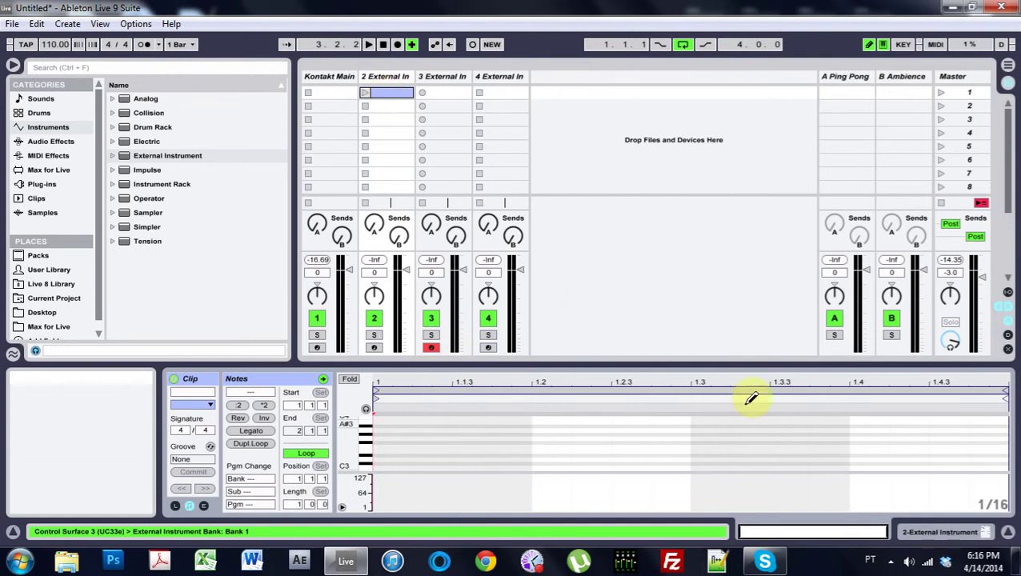
pyautogui.moveTo(1002, 395); pyautogui.dragTo(531, 395)
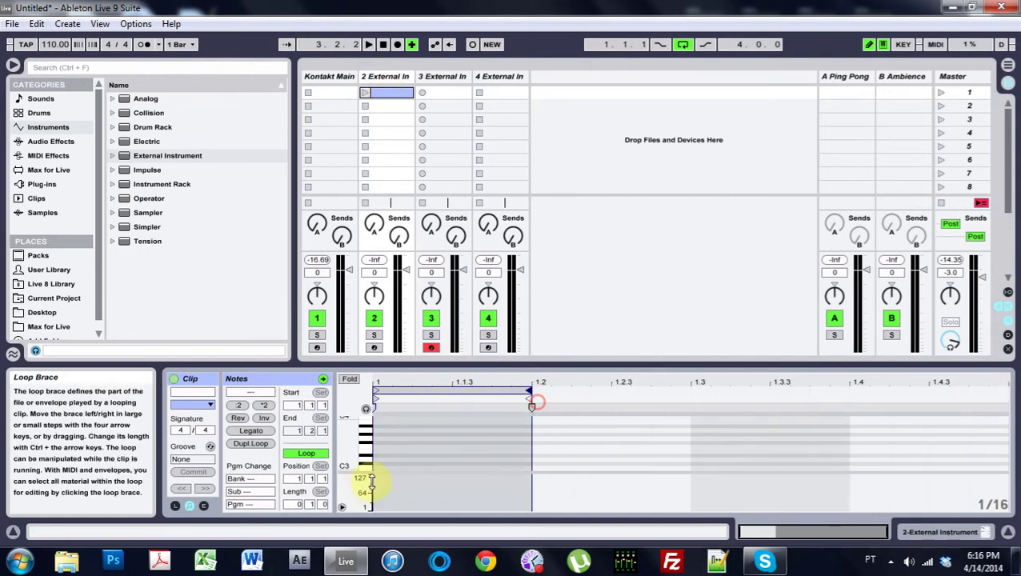
pyautogui.click(393, 467)
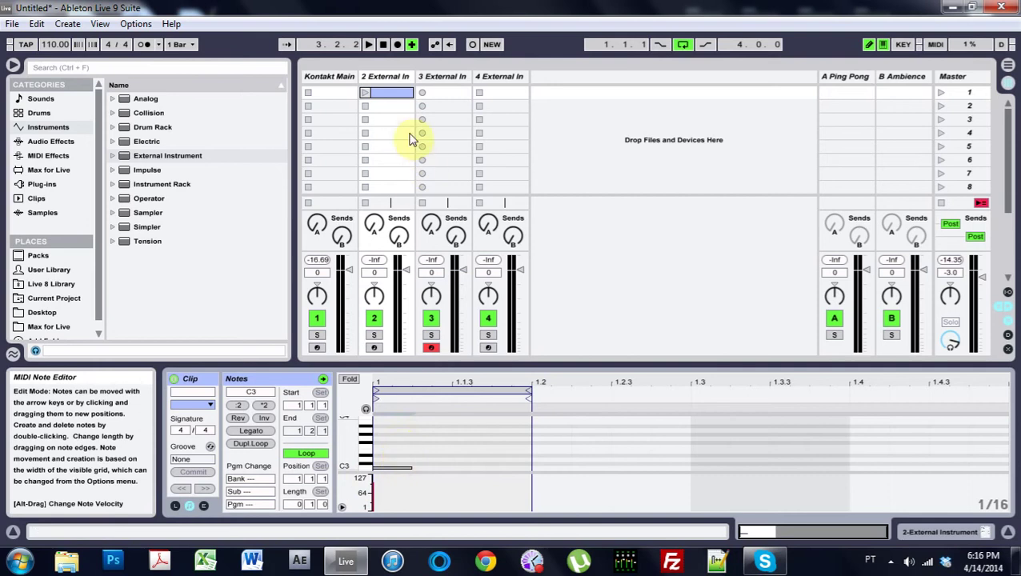
pyautogui.click(364, 94)
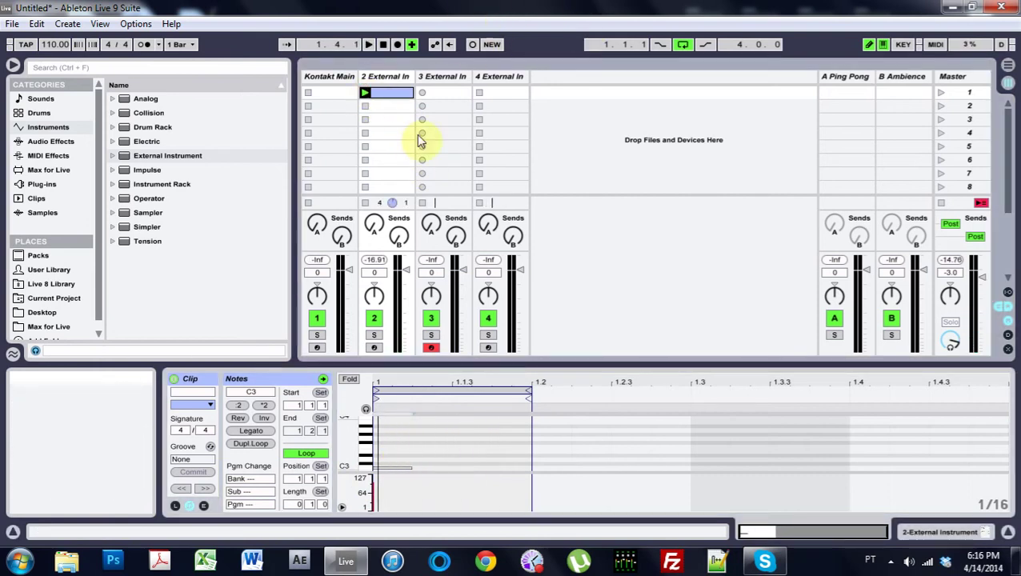
pyautogui.click(314, 76)
# Open the Kontakt Player window, move it aside, and briefly play track 2's test clip.
pyautogui.click(944, 532)
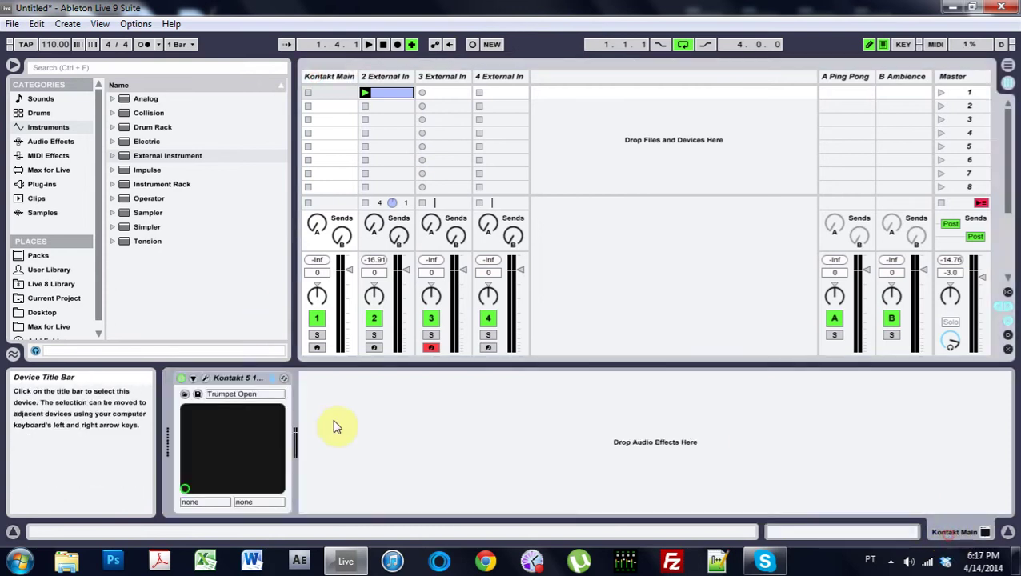
pyautogui.click(201, 379)
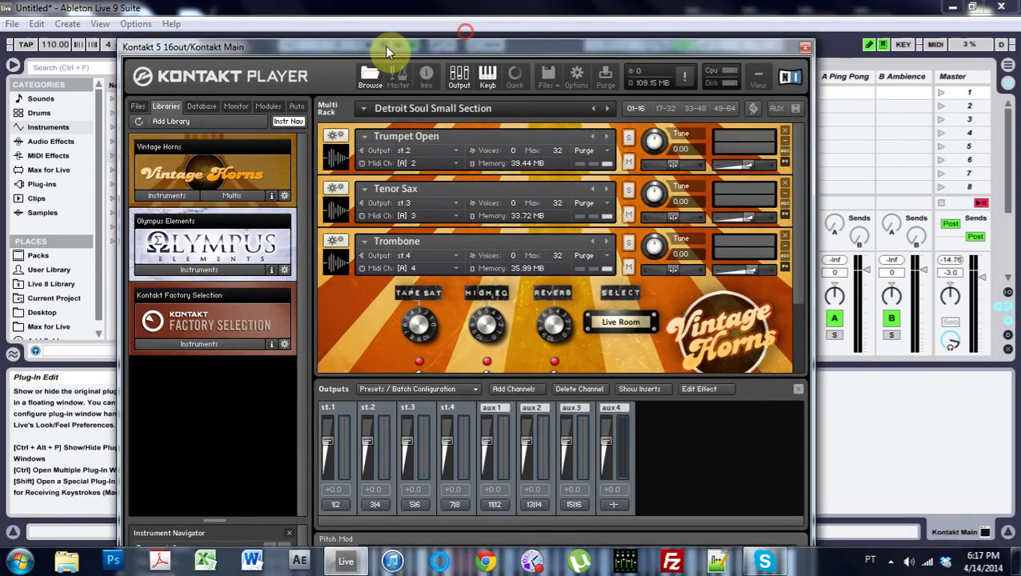
pyautogui.moveTo(384, 45); pyautogui.dragTo(178, 59)
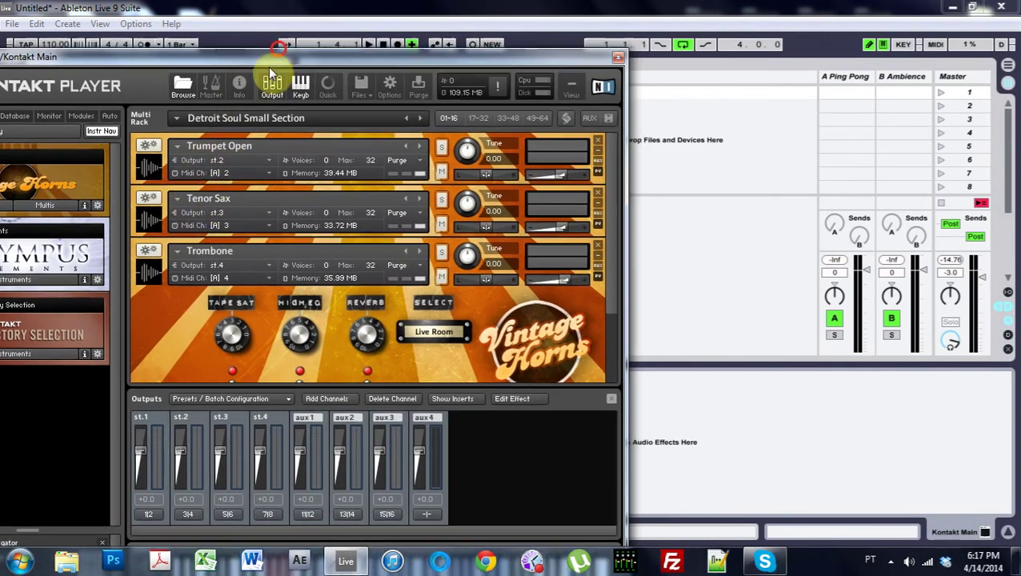
pyautogui.moveTo(268, 48); pyautogui.dragTo(304, 149)
pyautogui.click(364, 93)
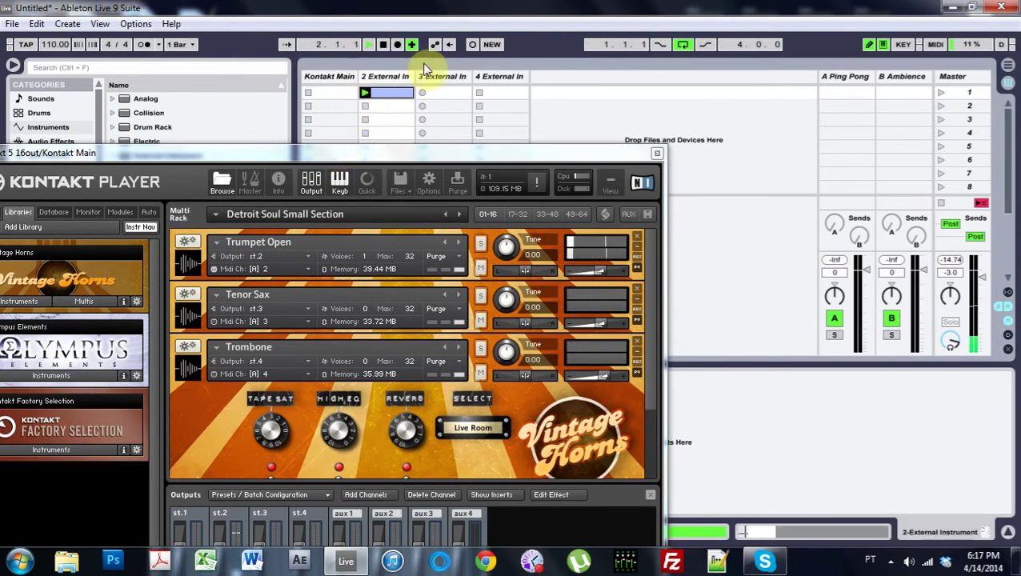
pyautogui.press('space')
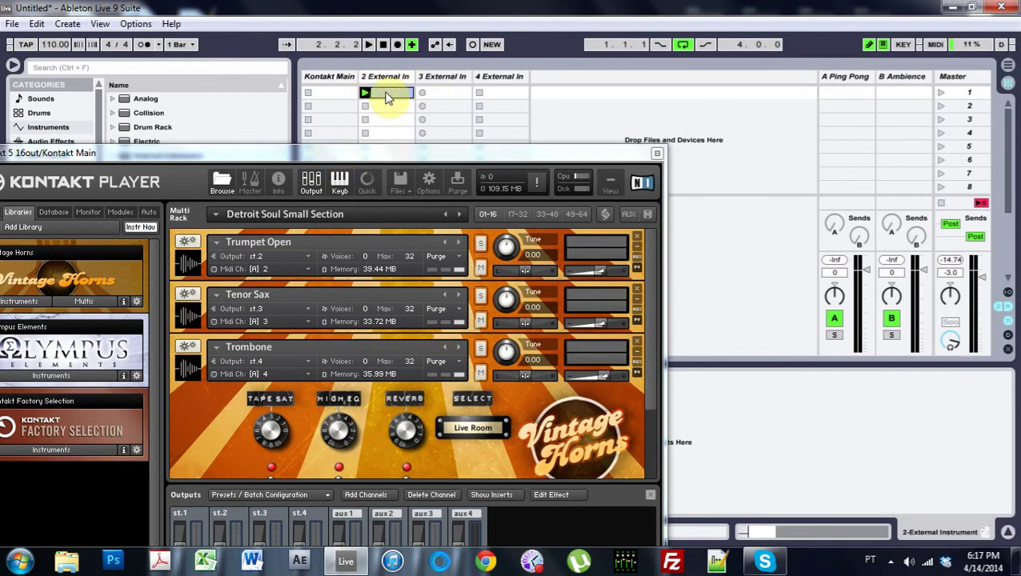
# Create first-row MIDI clips on tracks 3 and 4, then close the Kontakt window.
pyautogui.moveTo(386, 97); pyautogui.dragTo(437, 102)
pyautogui.click(442, 93)
pyautogui.doubleClick(503, 93)
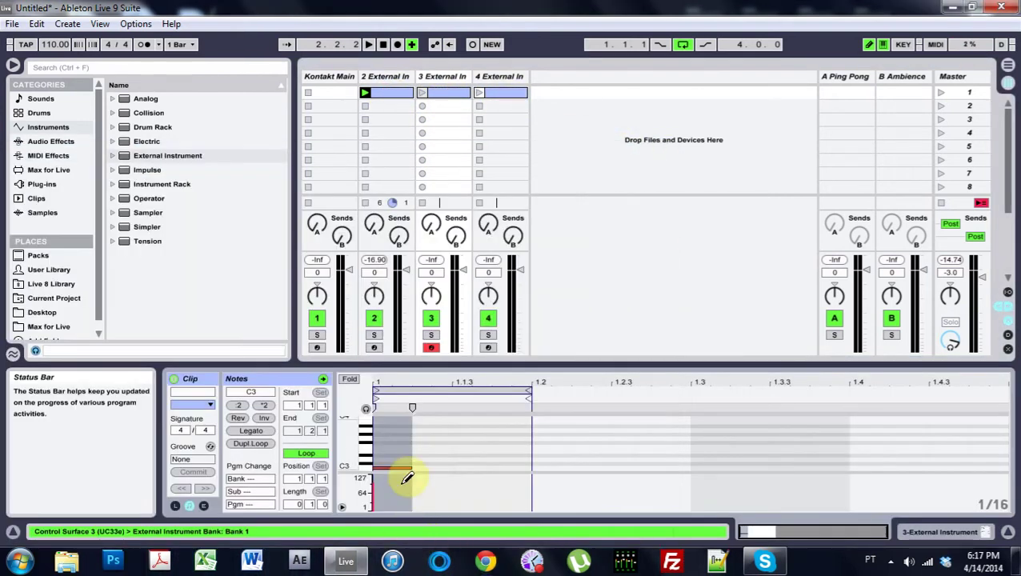
pyautogui.click(404, 468)
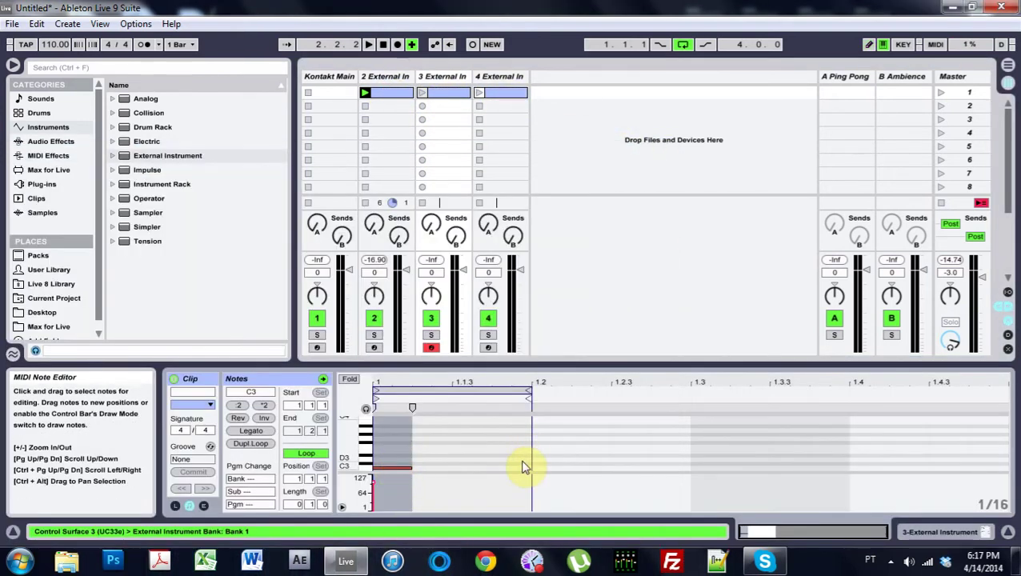
# Move track 3's note to D3 and track 4's to E2, then launch both clips.
pyautogui.click(390, 468)
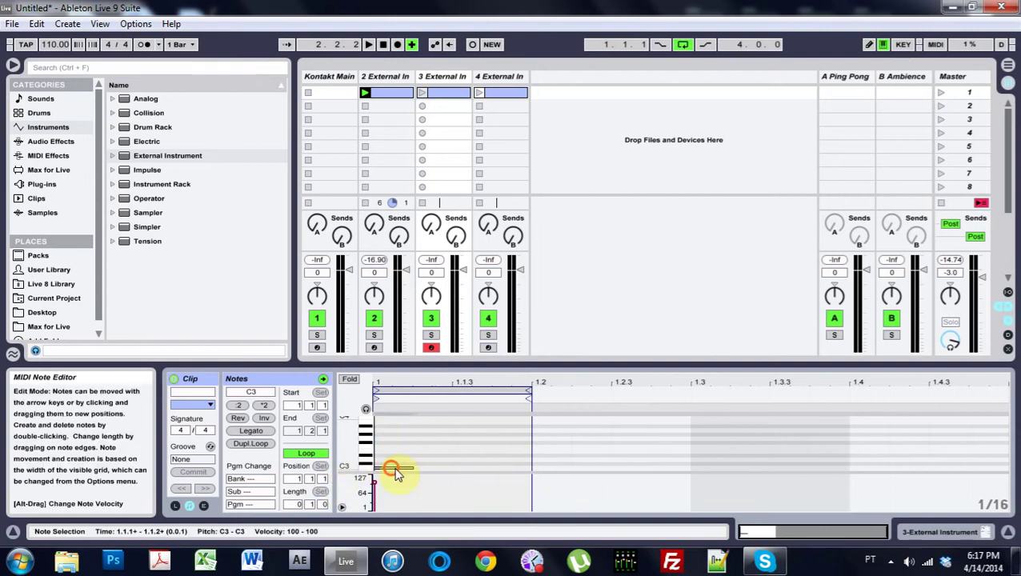
pyautogui.moveTo(411, 473); pyautogui.dragTo(442, 463)
pyautogui.click(512, 92)
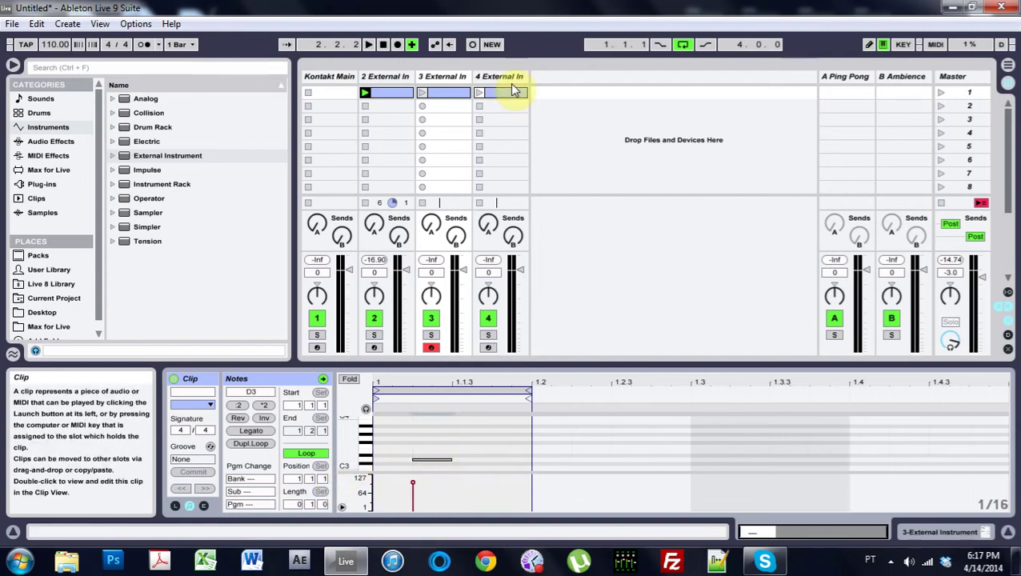
pyautogui.moveTo(400, 473); pyautogui.dragTo(476, 456)
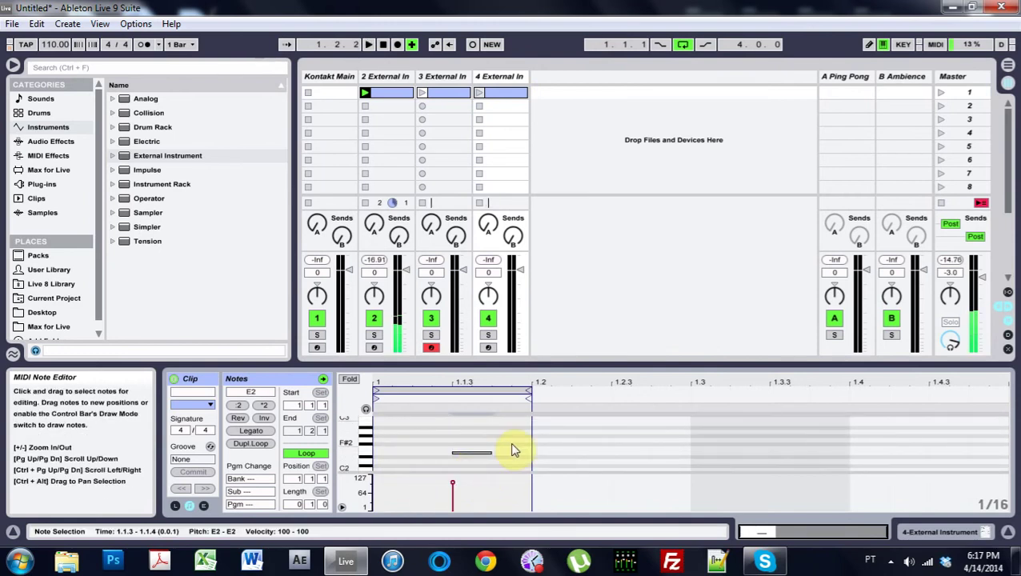
pyautogui.click(422, 93)
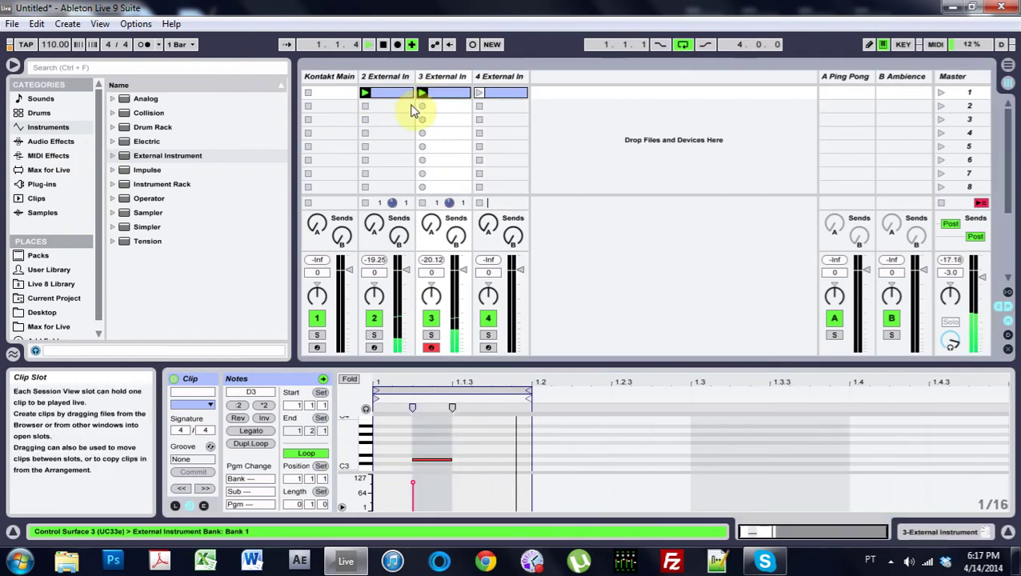
pyautogui.click(478, 92)
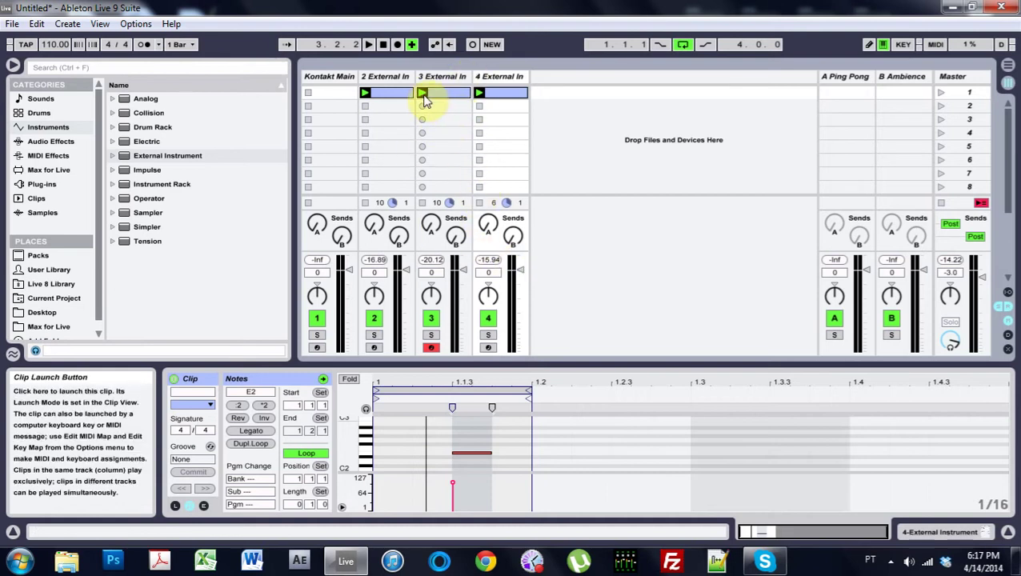
# Stop the clips on tracks 2 and 4, leaving only track 3's clip playing.
pyautogui.click(364, 160)
pyautogui.click(478, 160)
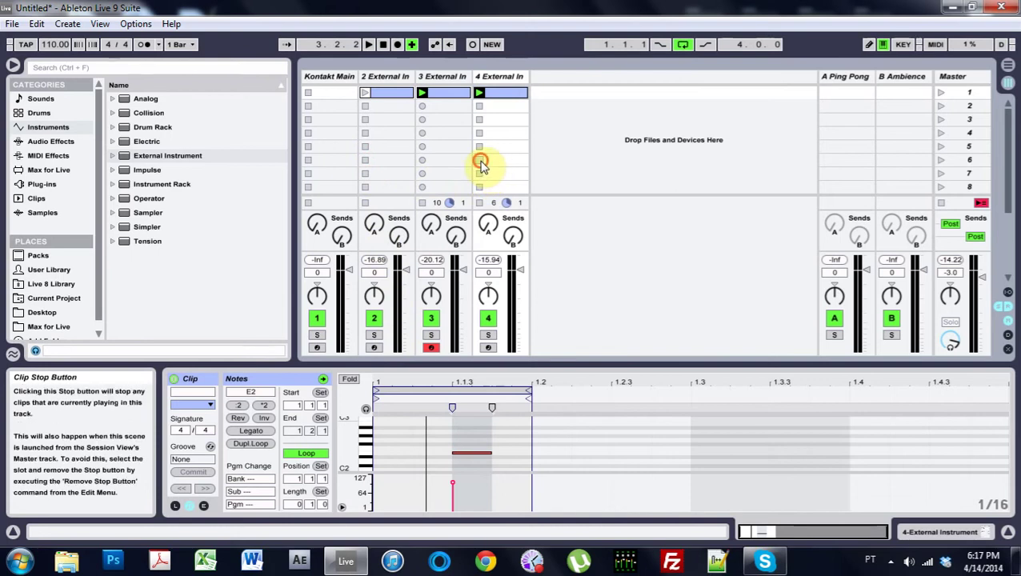
pyautogui.click(421, 94)
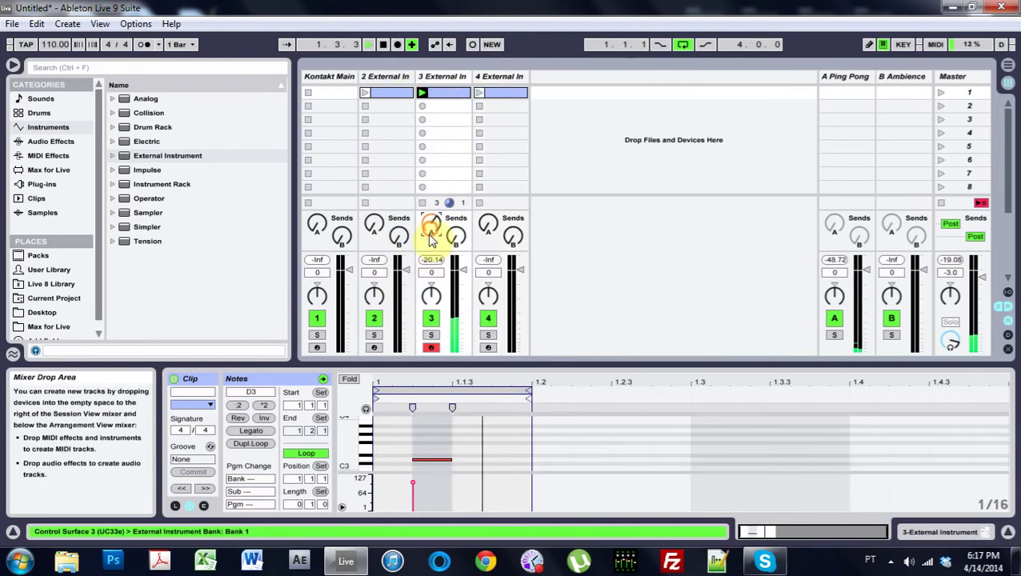
# Raise track 3's sends A and B, set its volume to -1.4 dB, and show its device.
pyautogui.moveTo(430, 228); pyautogui.dragTo(462, 237)
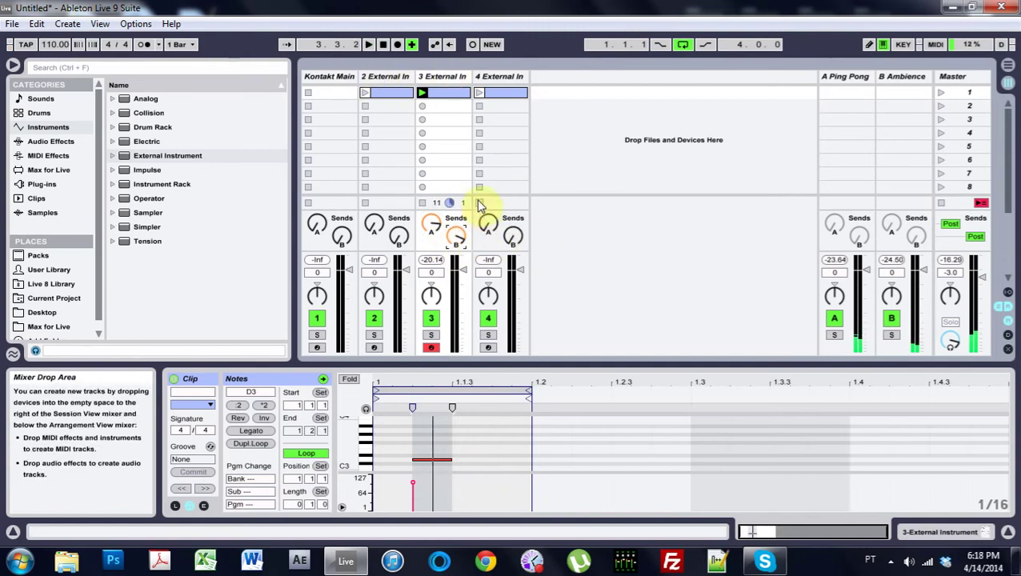
pyautogui.moveTo(464, 277); pyautogui.dragTo(462, 323)
pyautogui.click(445, 76)
pyautogui.click(956, 532)
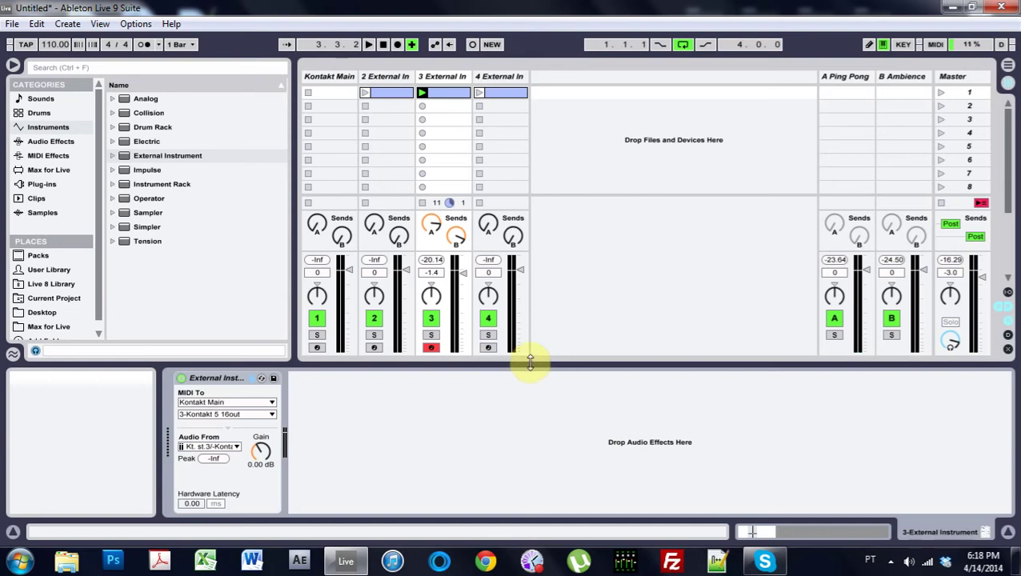
# Delete the test clips and group Kontakt Main with the External In tracks into 1 Group.
pyautogui.click(456, 235)
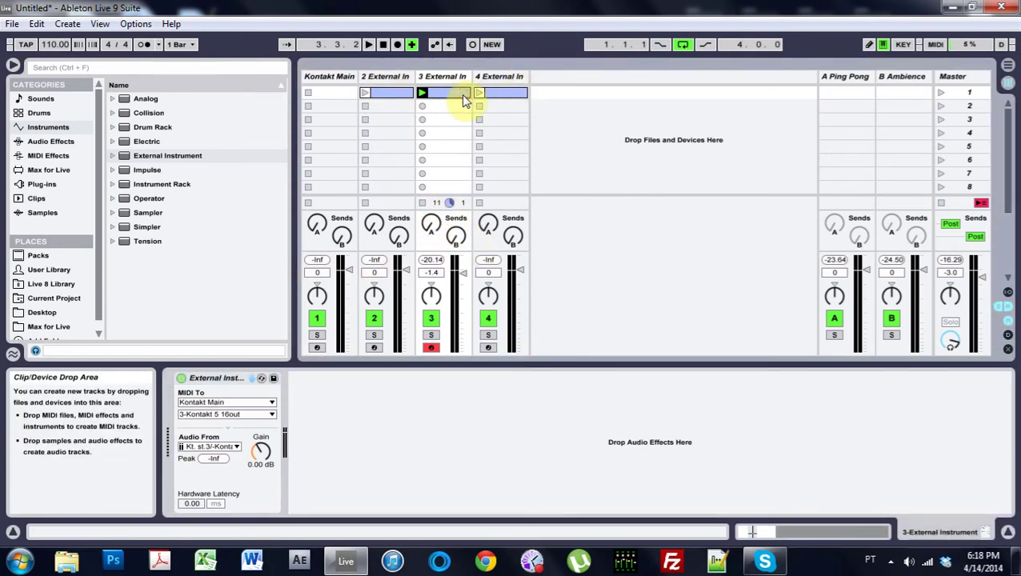
pyautogui.moveTo(461, 95); pyautogui.dragTo(390, 97)
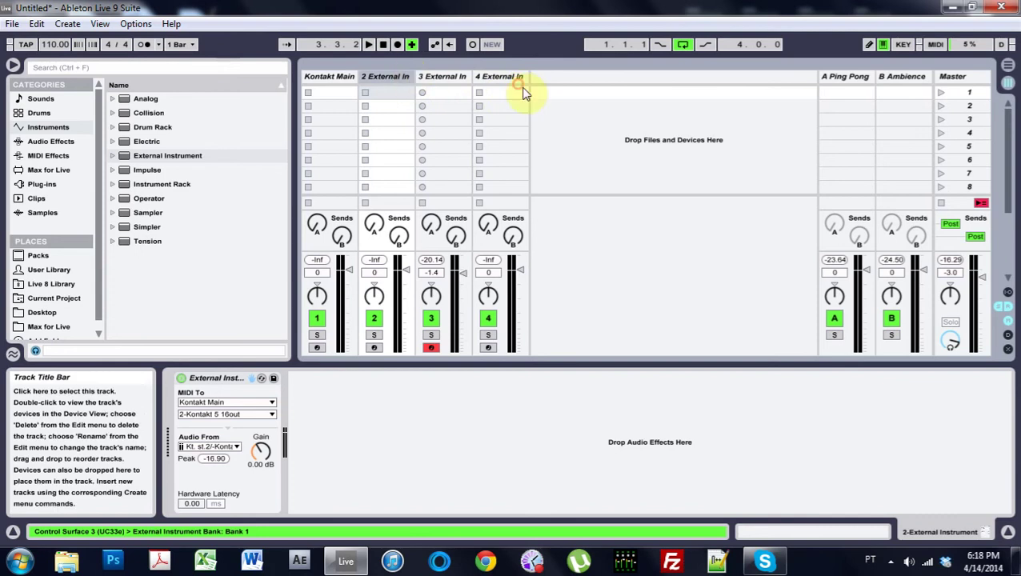
pyautogui.click(328, 75)
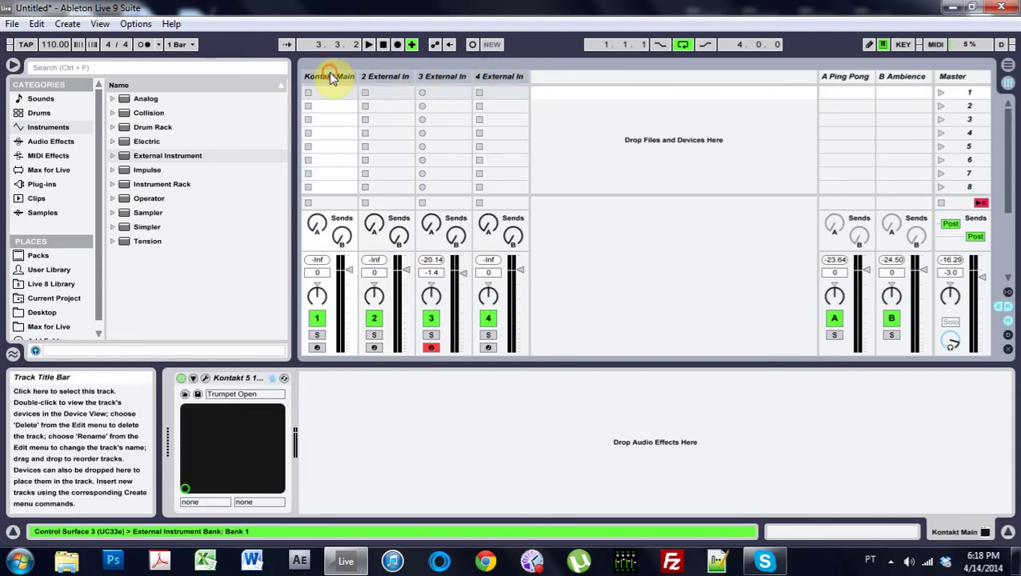
pyautogui.rightClick(329, 75)
pyautogui.click(350, 155)
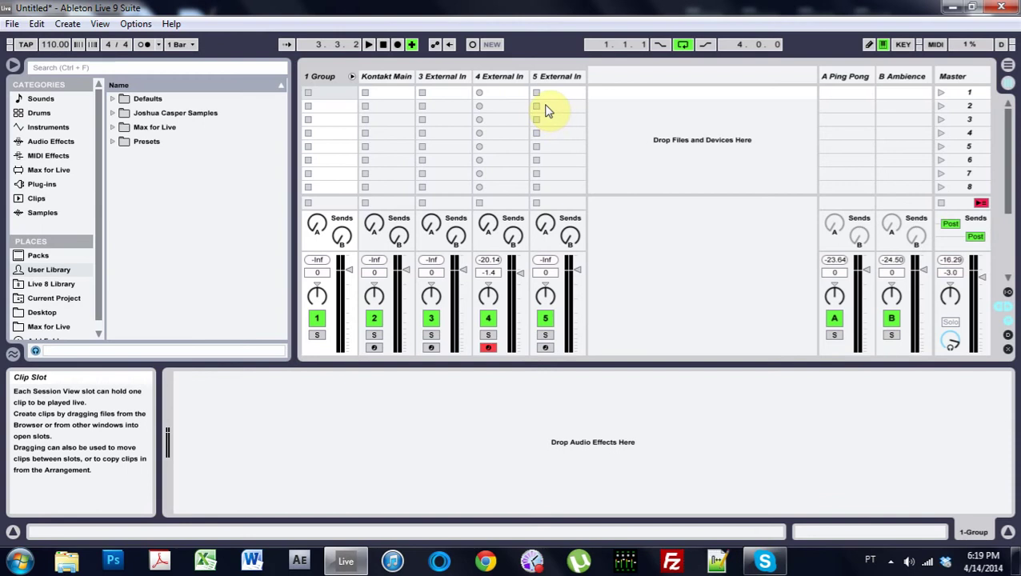
# Rename 1 Group to the Kontakt four-instrument name, shown as 'Kontakt 4 Instru…'.
pyautogui.click(329, 77)
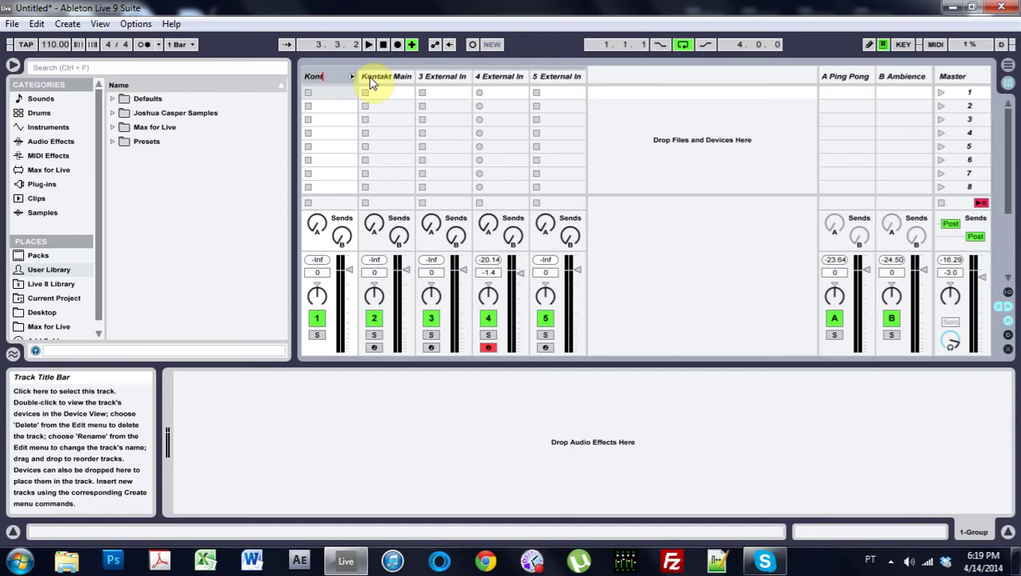
pyautogui.write('Kontakt')
pyautogui.press('Return')
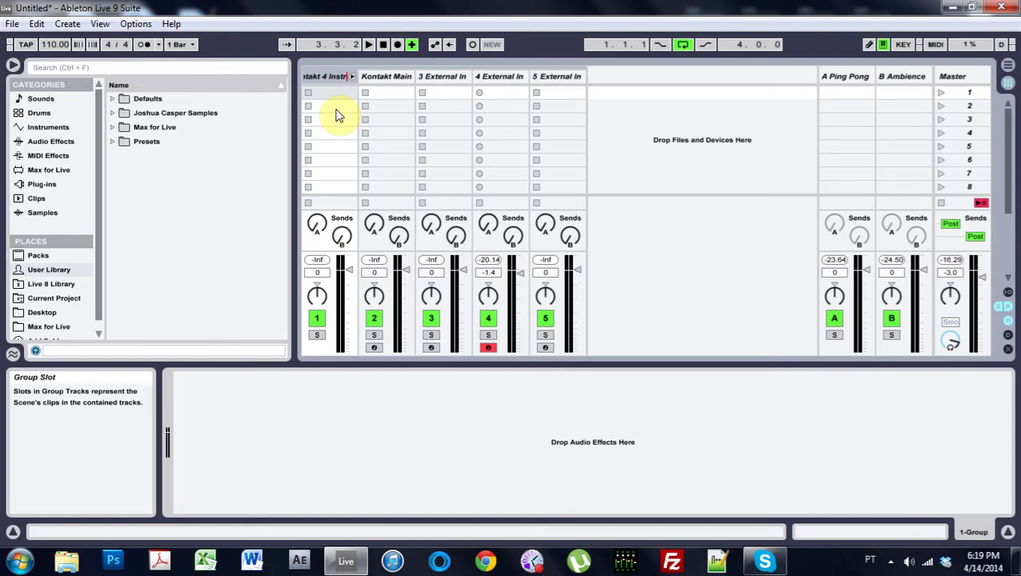
pyautogui.click(335, 107)
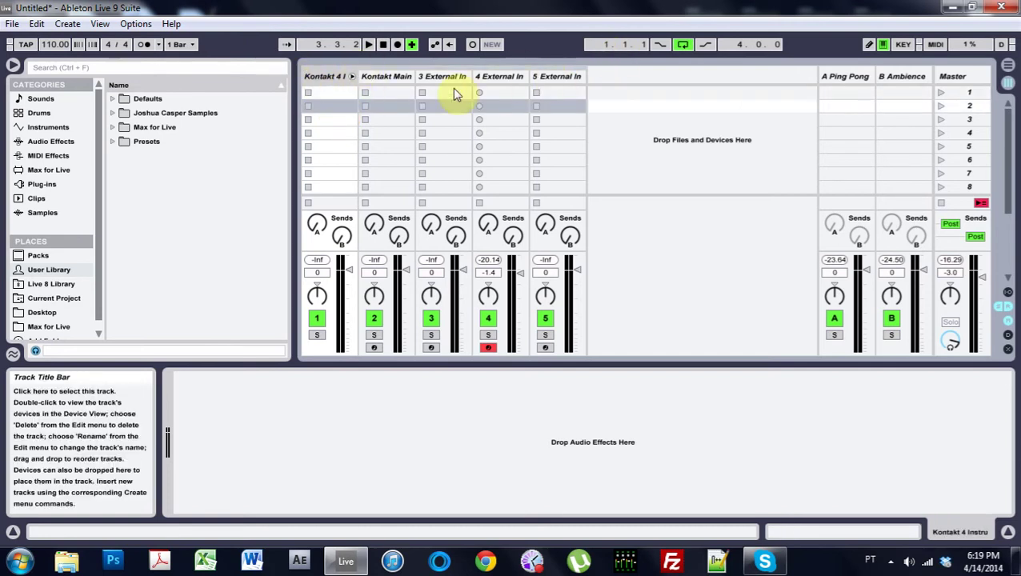
# Duplicate track 5 and route the new track's MIDI to 5-Kontakt 5 16out, audio from Kt. st.5.
pyautogui.click(402, 80)
pyautogui.click(560, 80)
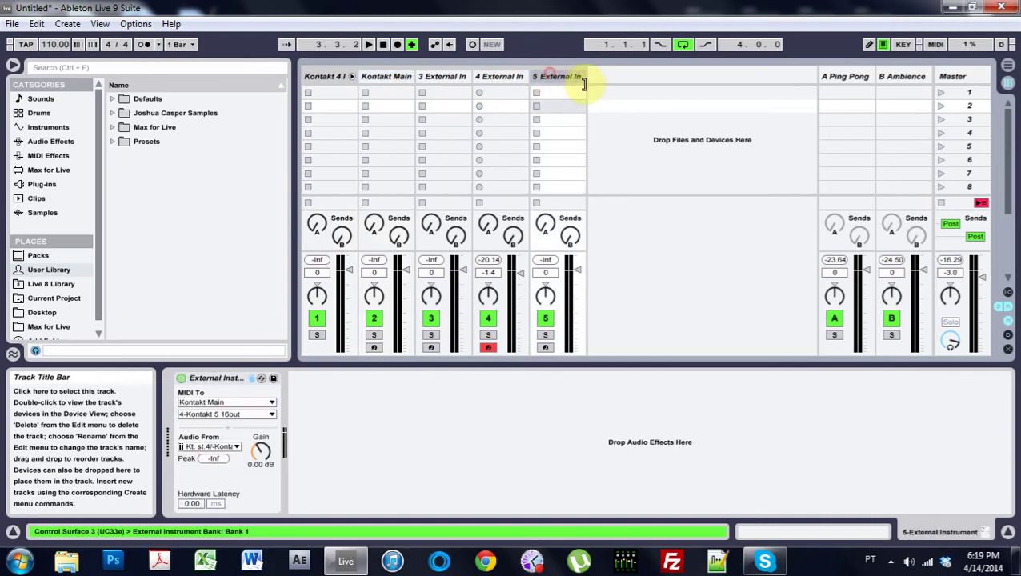
pyautogui.hotkey('ctrl', 'd')
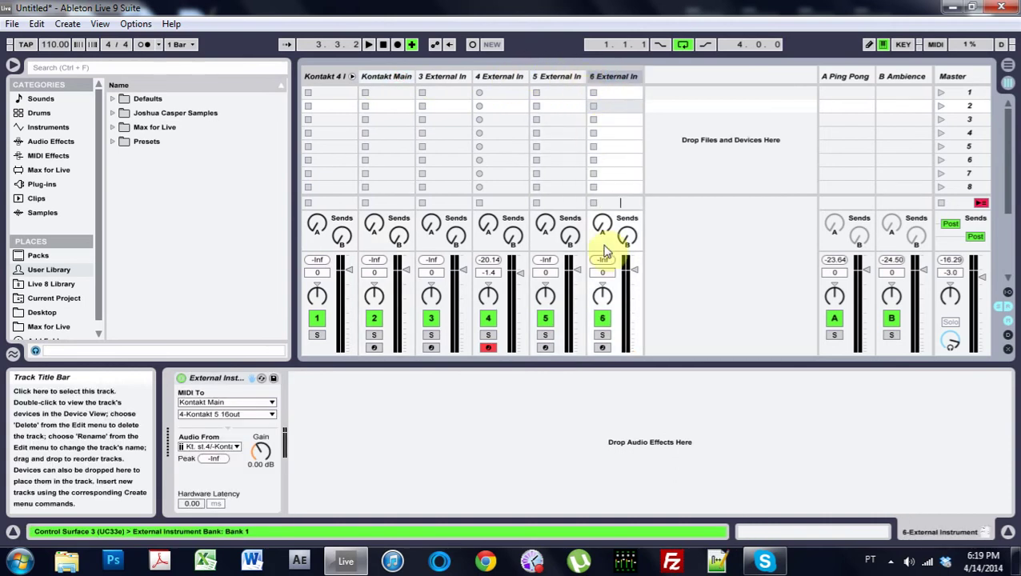
pyautogui.click(222, 414)
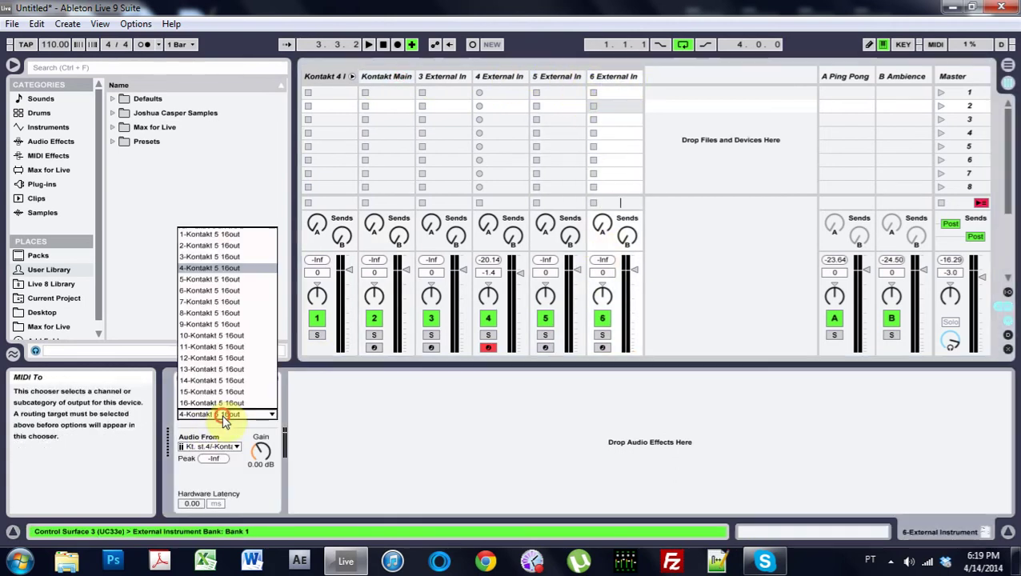
pyautogui.click(232, 280)
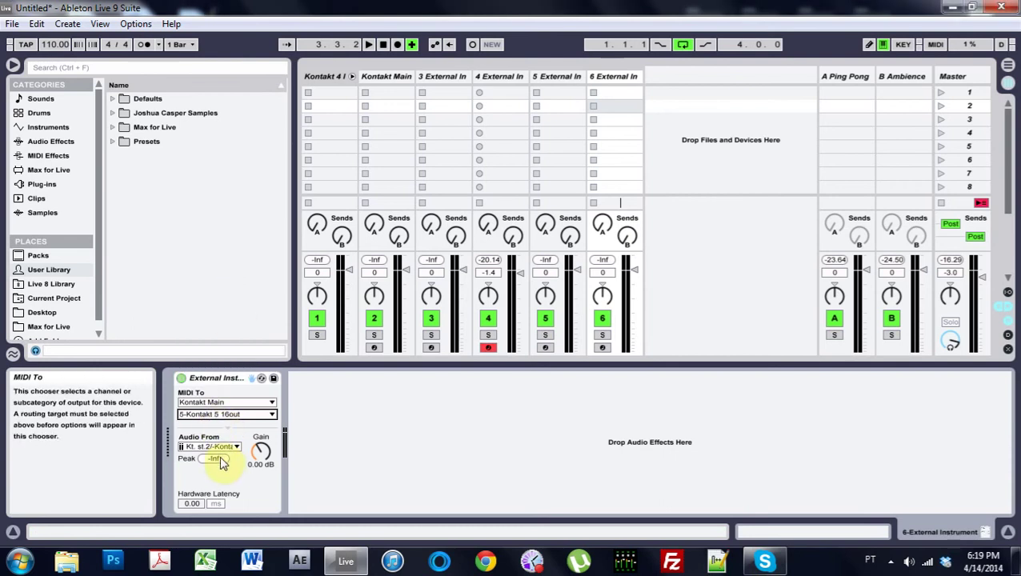
pyautogui.click(220, 447)
pyautogui.click(230, 494)
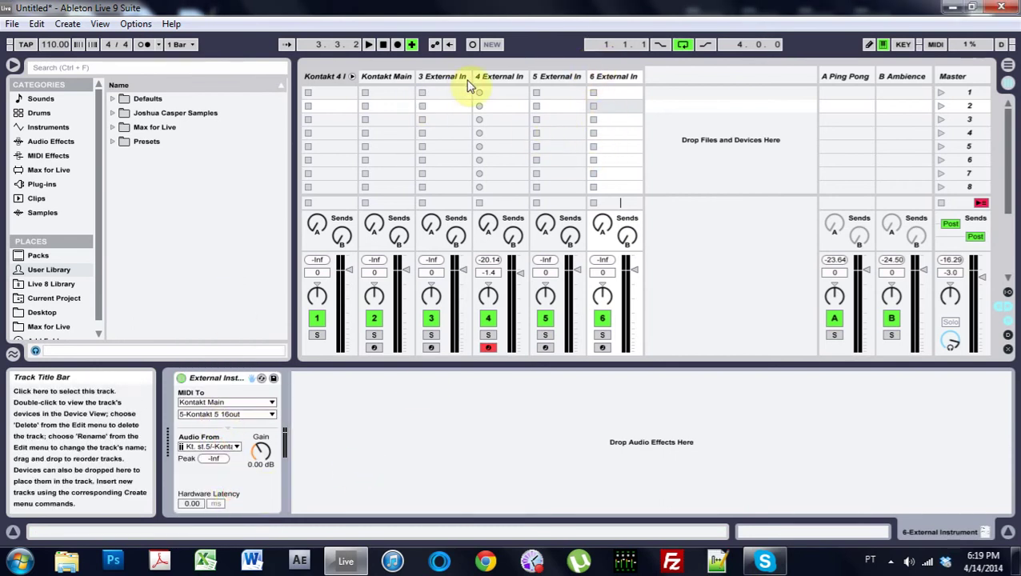
pyautogui.click(400, 82)
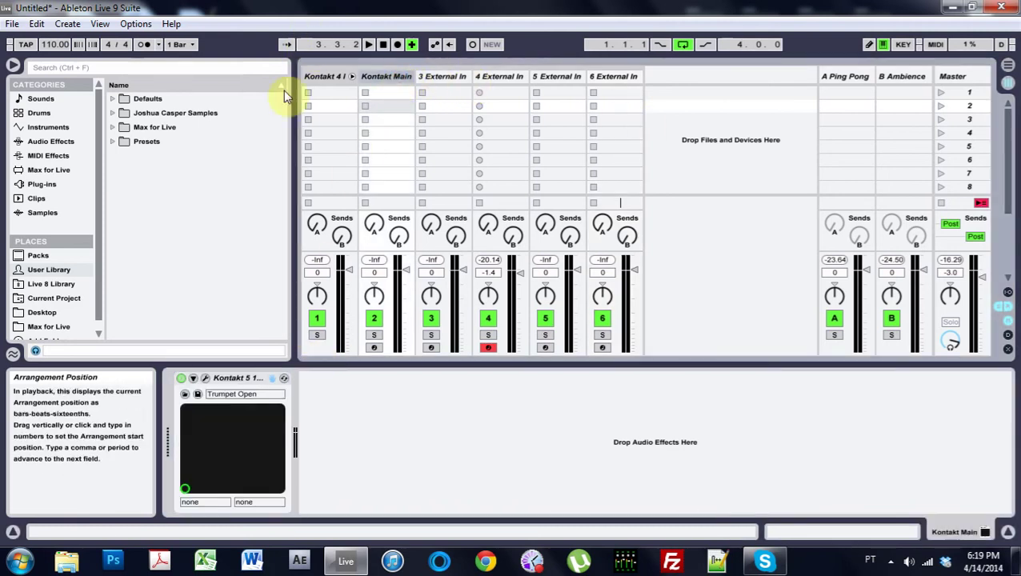
# Open the Kontakt Player window, move it up and right, and collapse the Trombone and Tenor Sax panels.
pyautogui.click(205, 378)
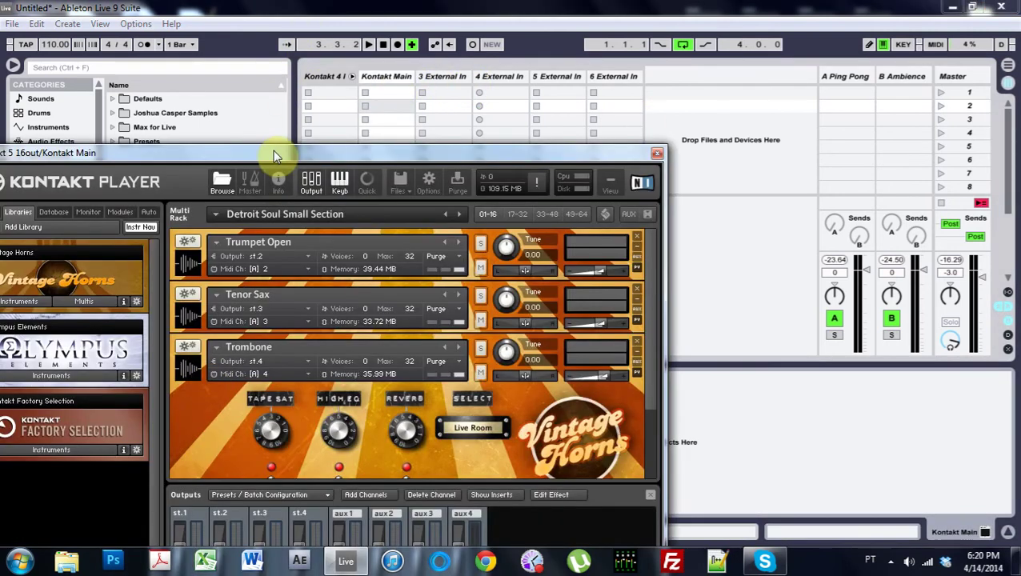
pyautogui.moveTo(273, 149); pyautogui.dragTo(361, 77)
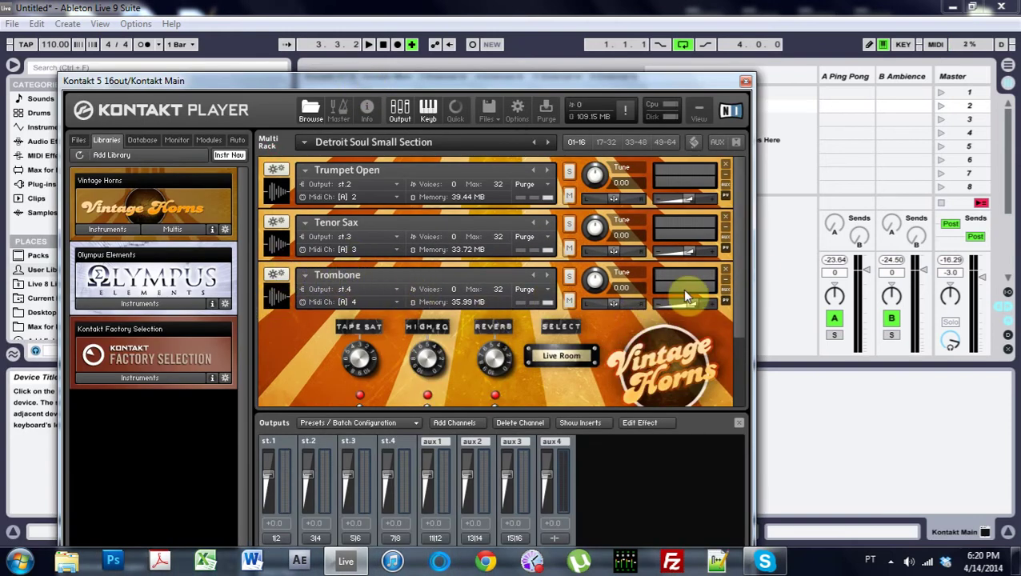
pyautogui.click(723, 301)
pyautogui.click(722, 301)
pyautogui.click(722, 301)
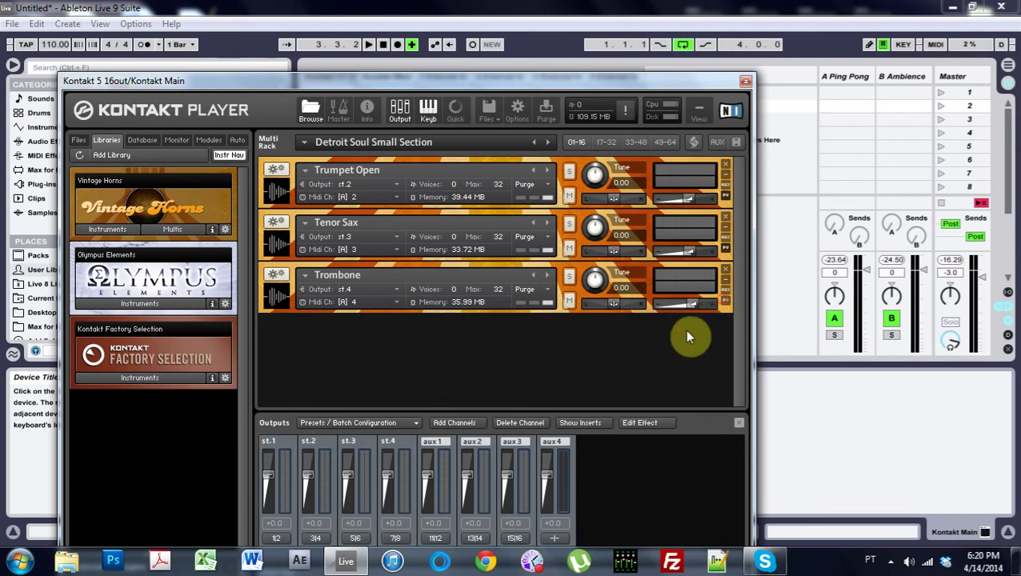
pyautogui.click(724, 247)
pyautogui.click(724, 247)
# Load Soprano Flute.nki from Vintage Horns into the rack below Trombone.
pyautogui.click(137, 303)
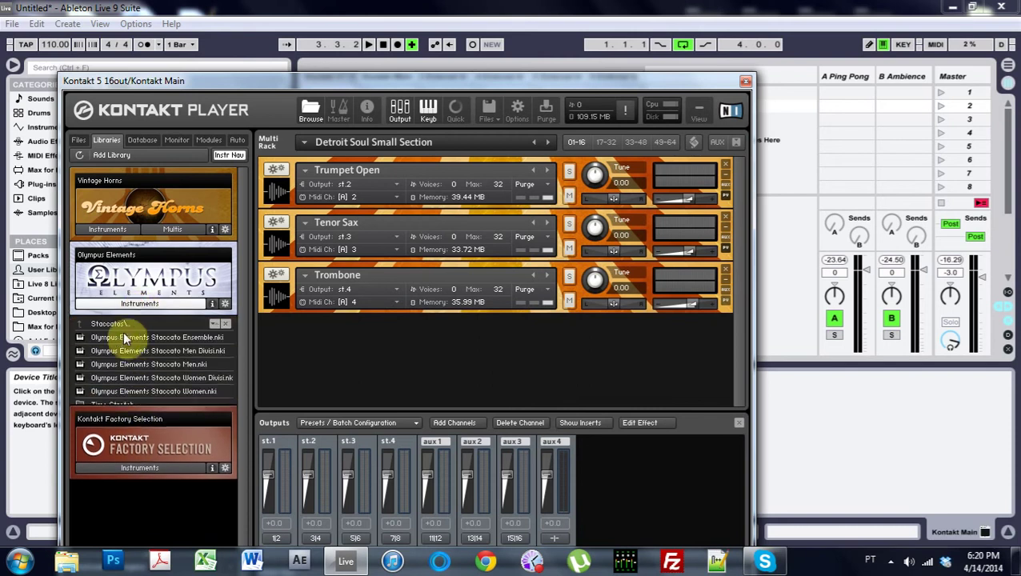
pyautogui.moveTo(108, 337)
pyautogui.mouseDown()
pyautogui.moveTo(280, 348)
pyautogui.moveTo(99, 337)
pyautogui.mouseUp()
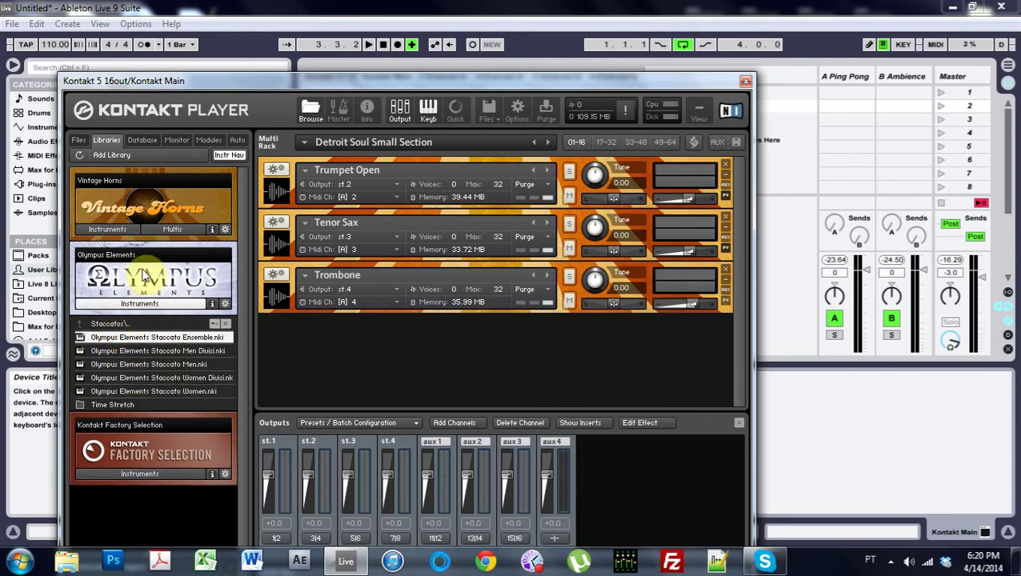
pyautogui.click(136, 229)
pyautogui.moveTo(104, 301); pyautogui.dragTo(360, 345)
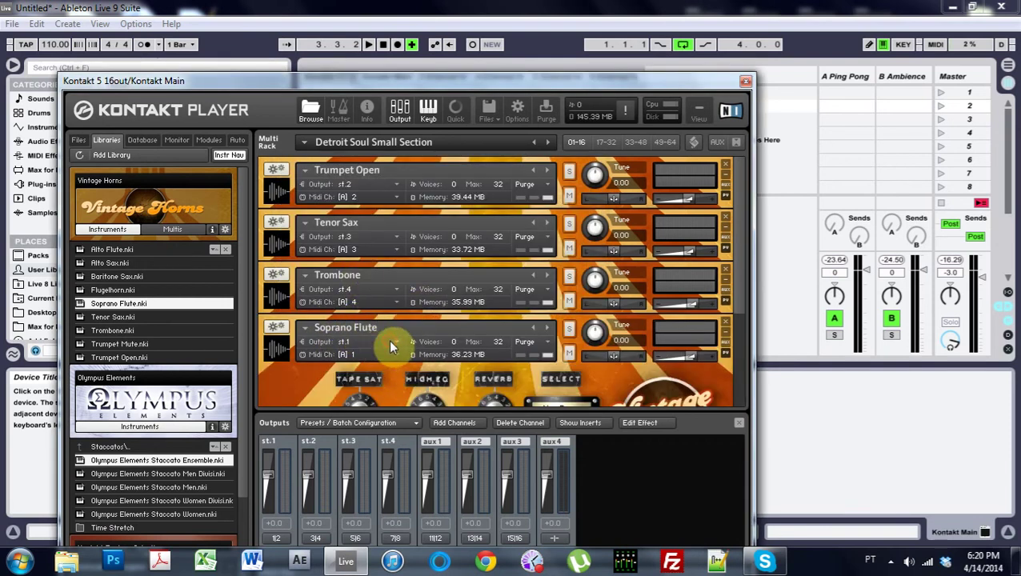
pyautogui.click(390, 344)
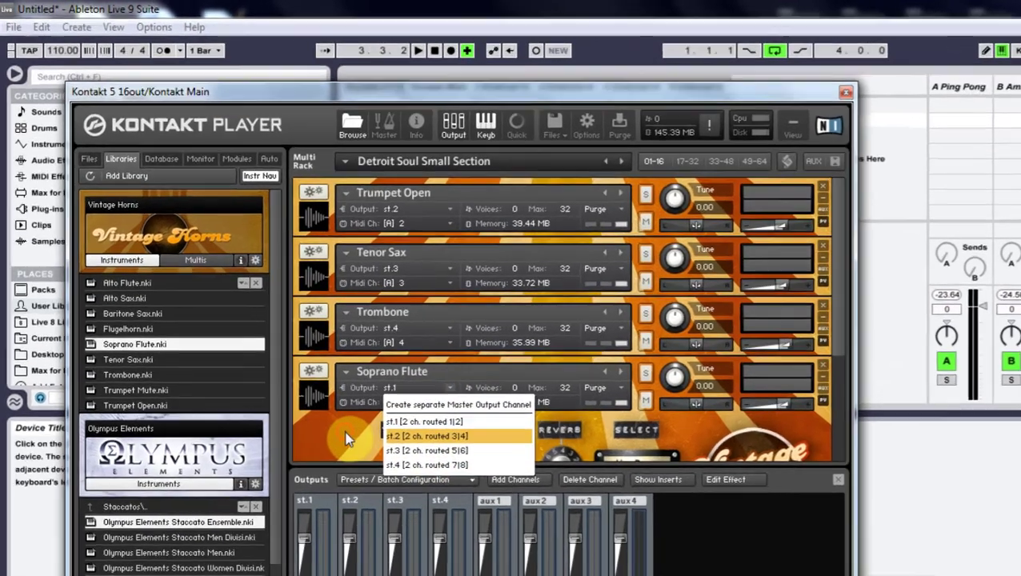
# Add one new stereo output channel, st.5, in Kontakt's output section.
pyautogui.click(381, 442)
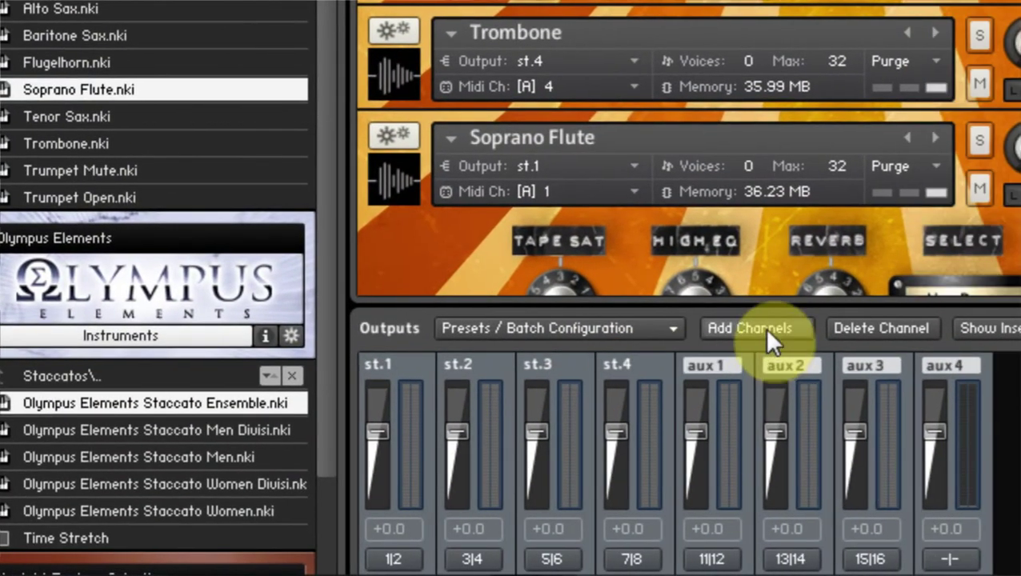
pyautogui.click(879, 332)
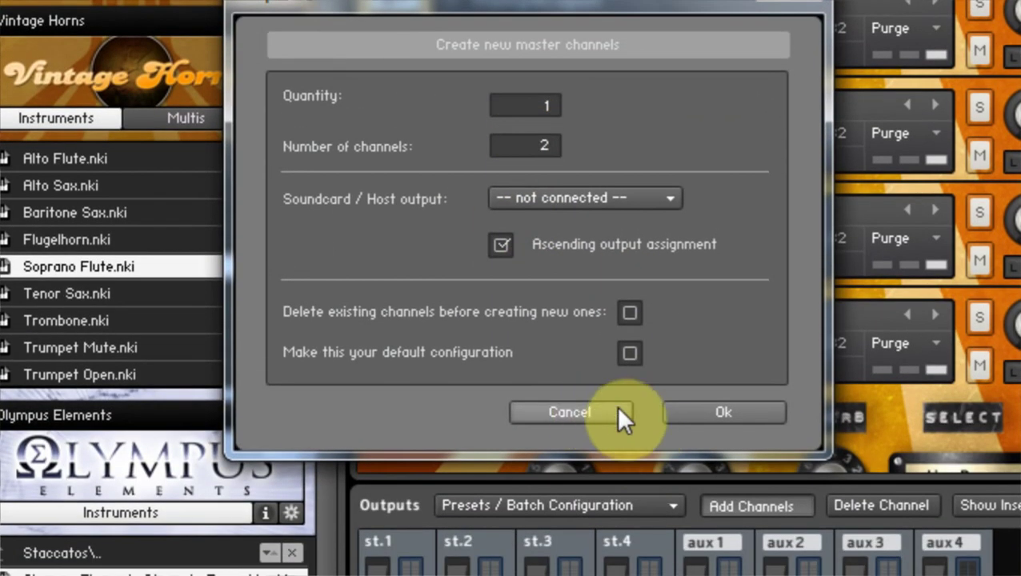
pyautogui.click(706, 453)
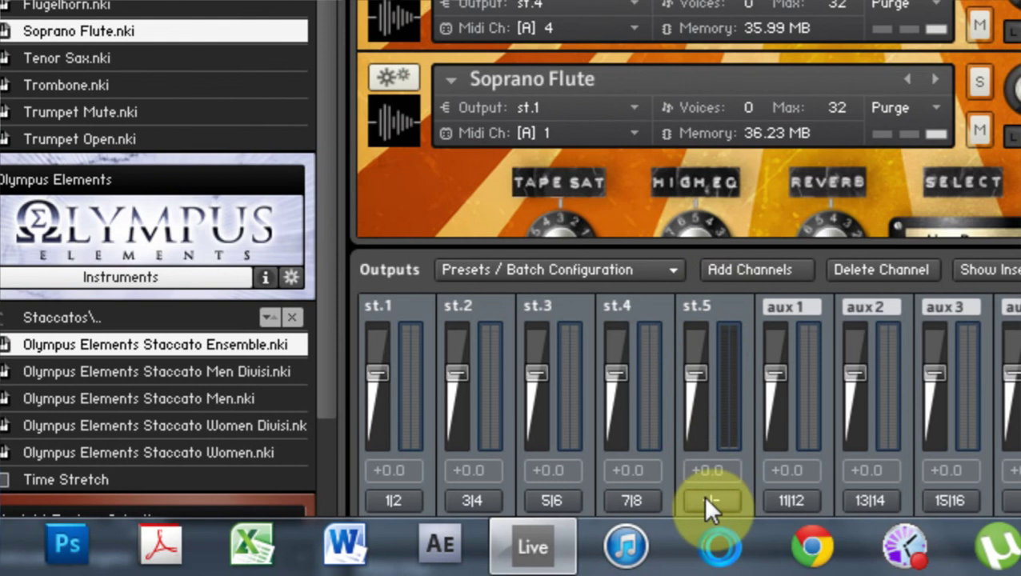
# Route the st.5 output to plugin outs Kt. st.5 [1] and [2] (9|10).
pyautogui.click(708, 500)
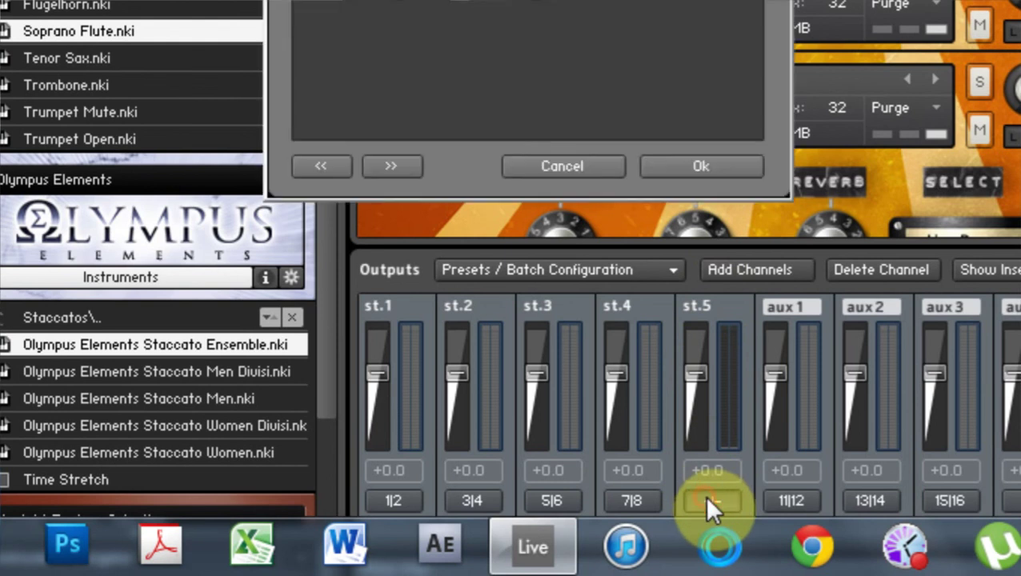
pyautogui.click(429, 145)
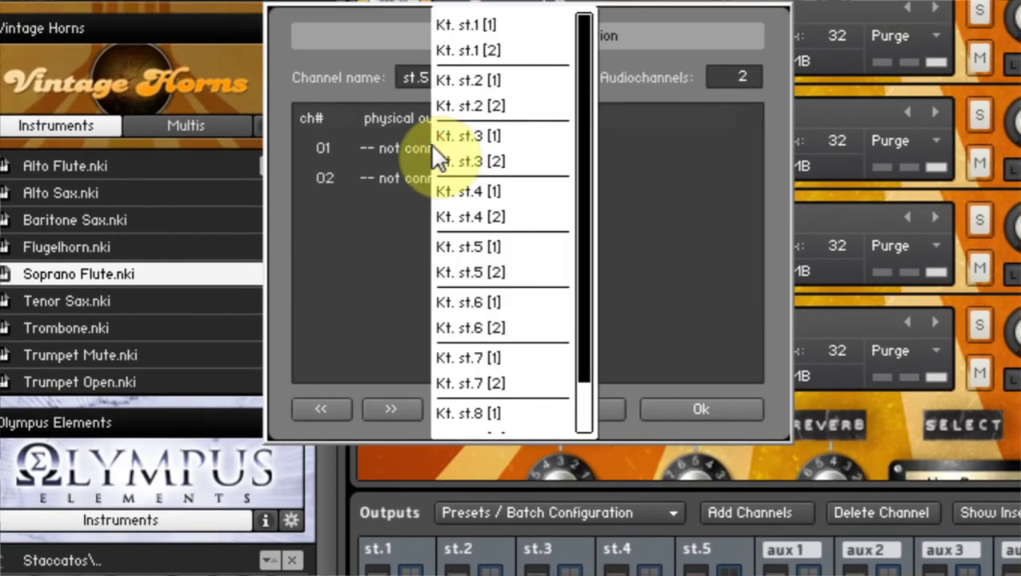
pyautogui.click(488, 302)
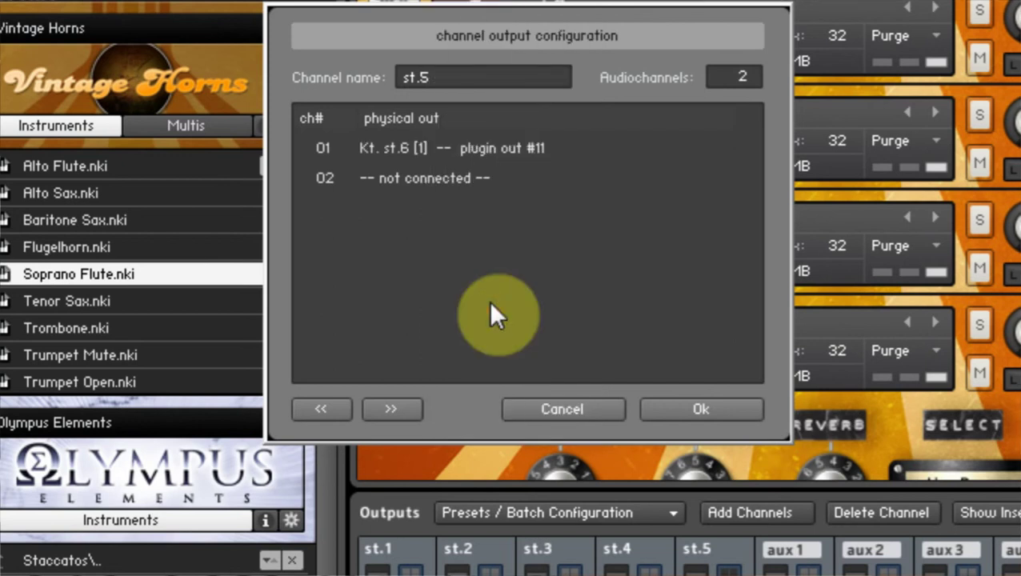
pyautogui.click(442, 147)
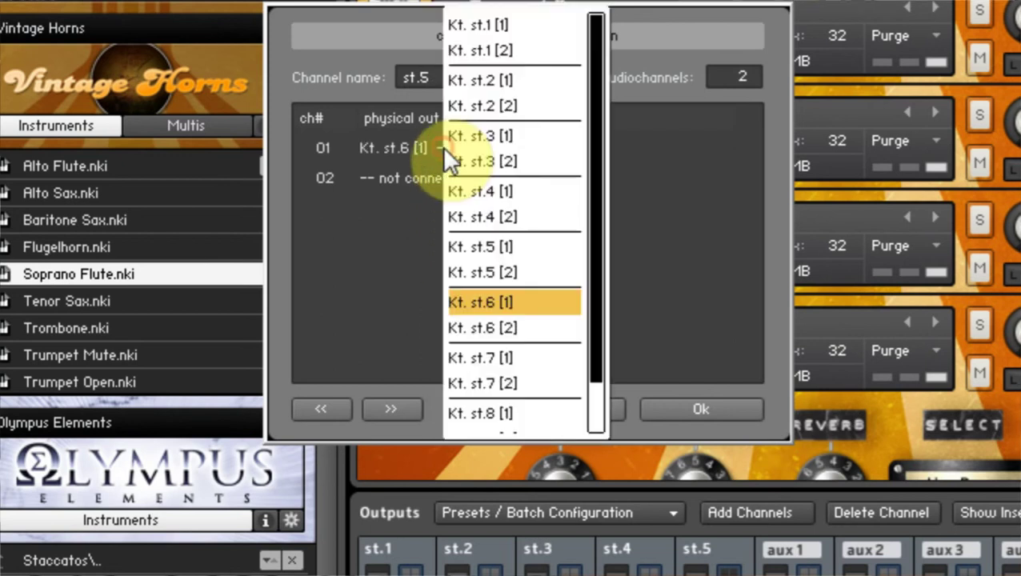
pyautogui.click(502, 239)
pyautogui.click(460, 181)
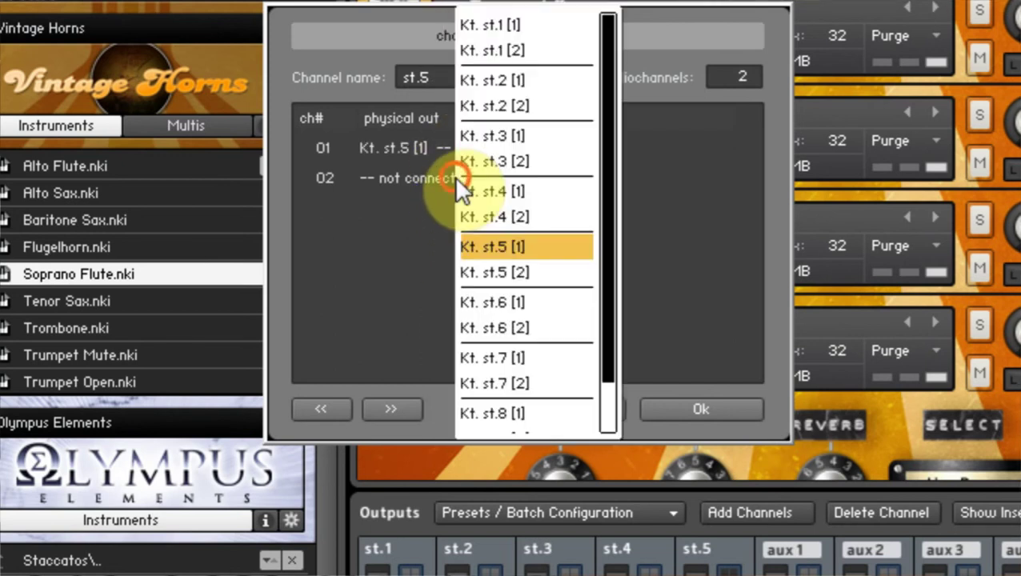
pyautogui.click(520, 277)
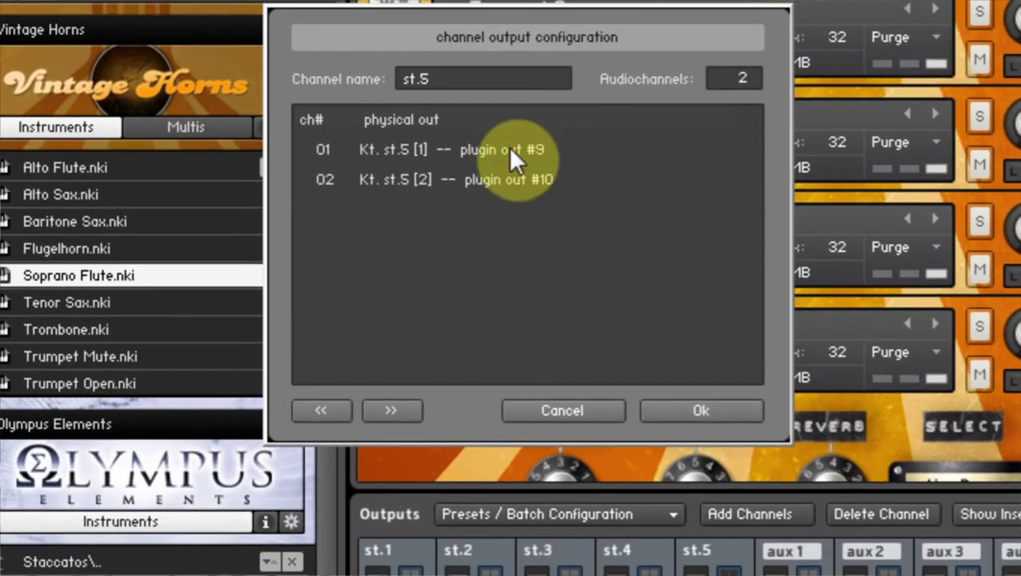
pyautogui.click(688, 410)
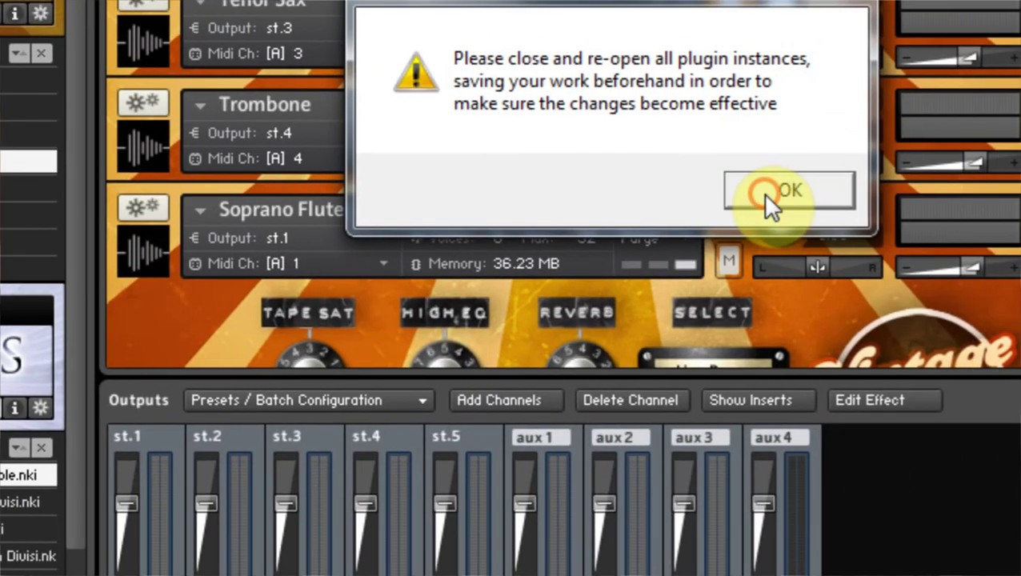
pyautogui.click(800, 192)
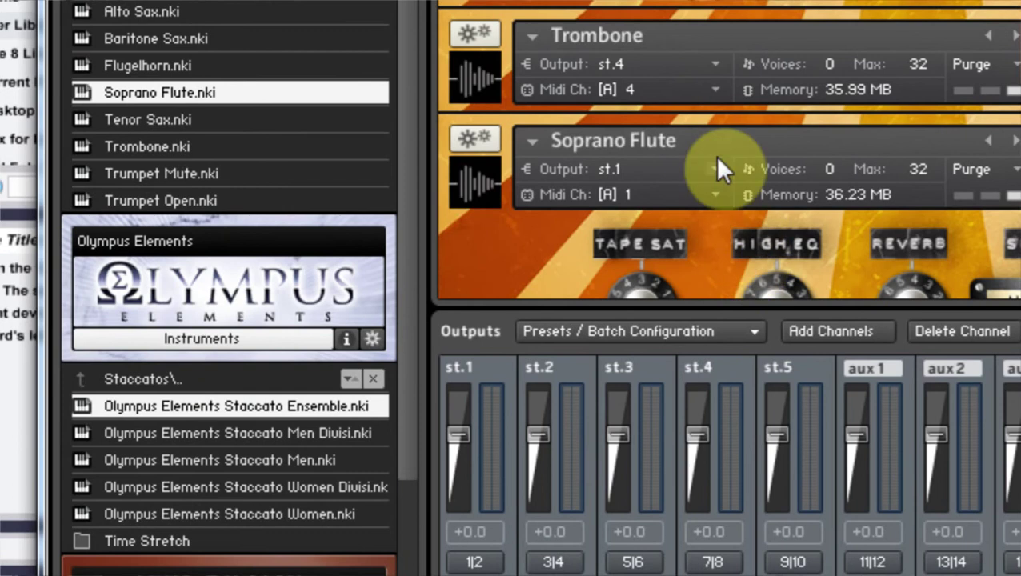
# Set Soprano Flute's output to st.5 and its MIDI channel to 5.
pyautogui.click(376, 237)
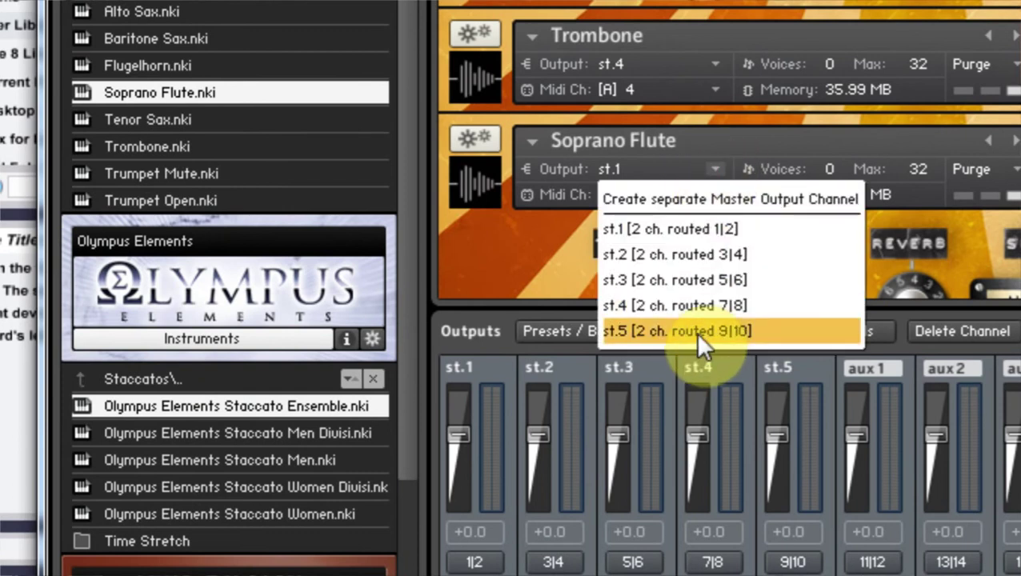
pyautogui.click(716, 327)
pyautogui.click(706, 193)
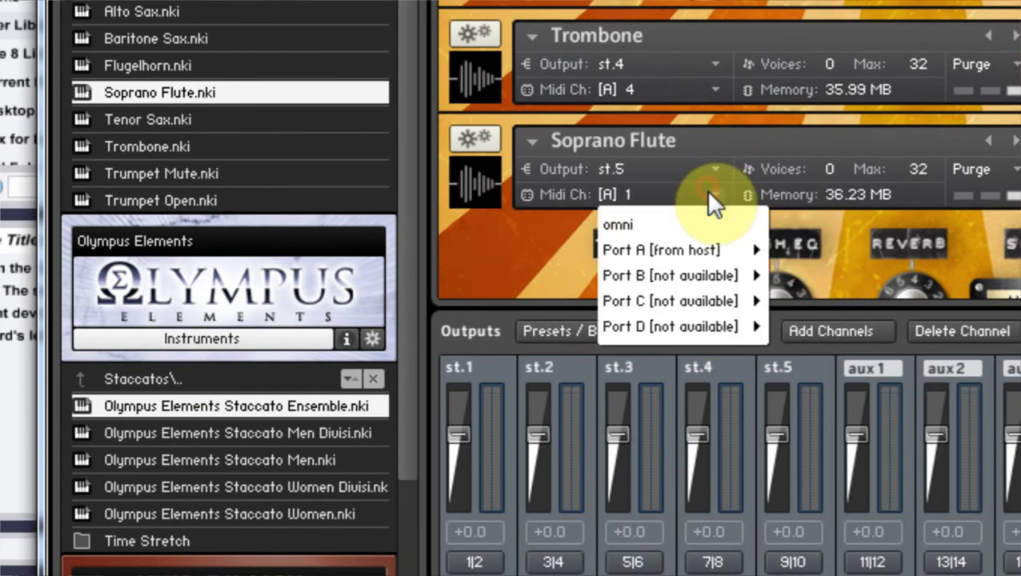
pyautogui.moveTo(709, 244)
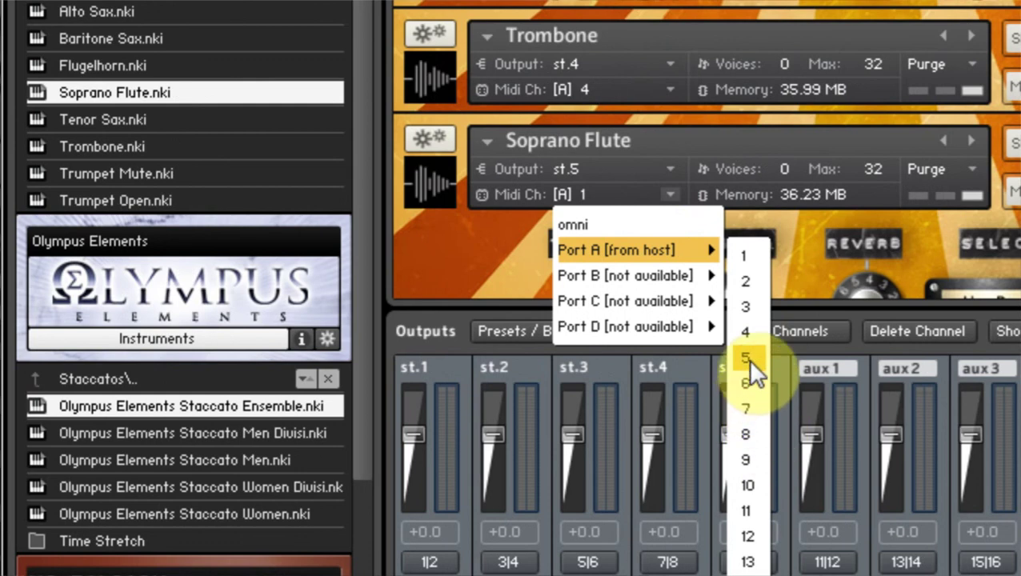
pyautogui.click(790, 358)
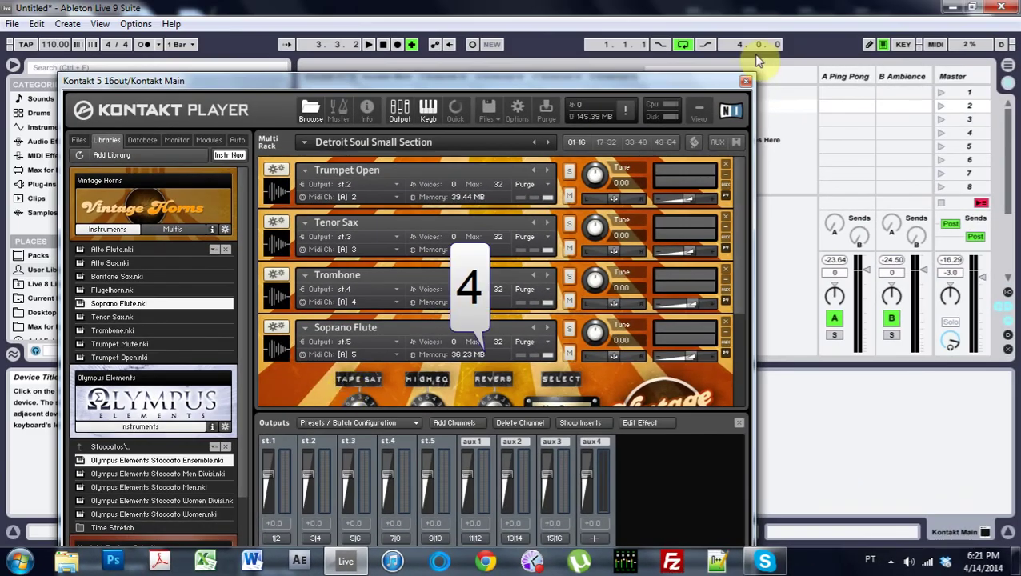
# Close the Kontakt window and select the Kontakt 4 track.
pyautogui.click(742, 83)
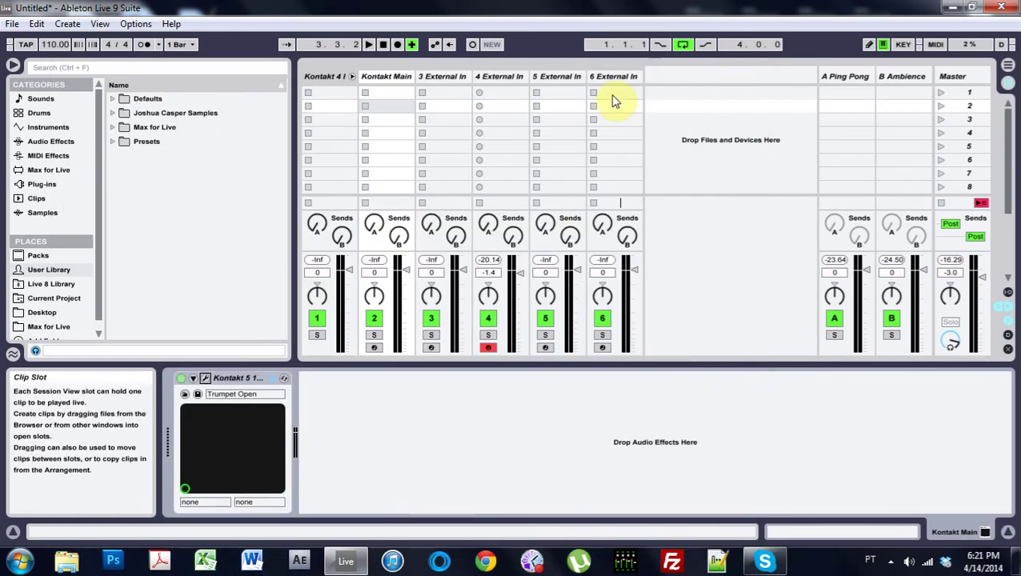
pyautogui.click(613, 93)
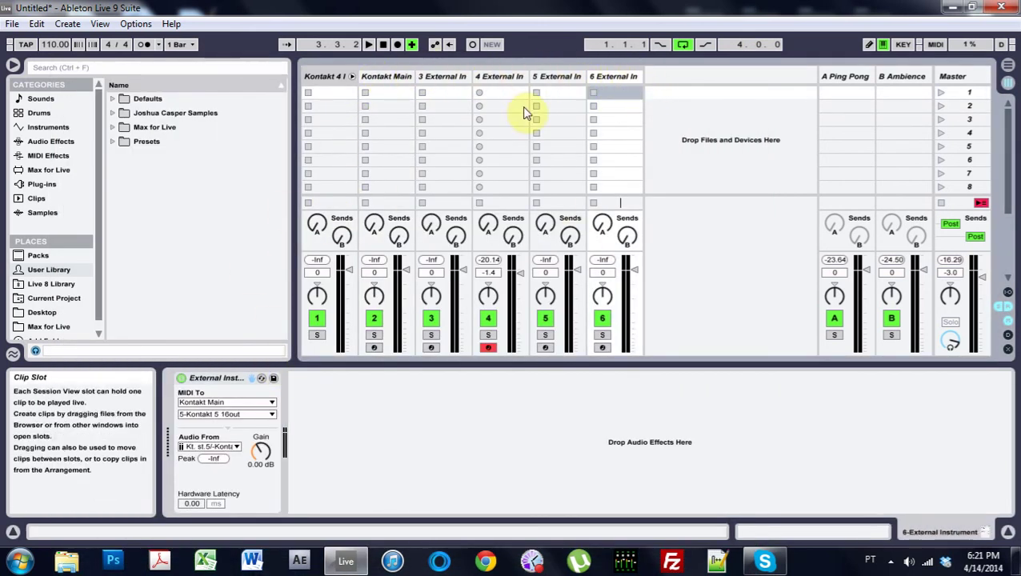
pyautogui.click(329, 77)
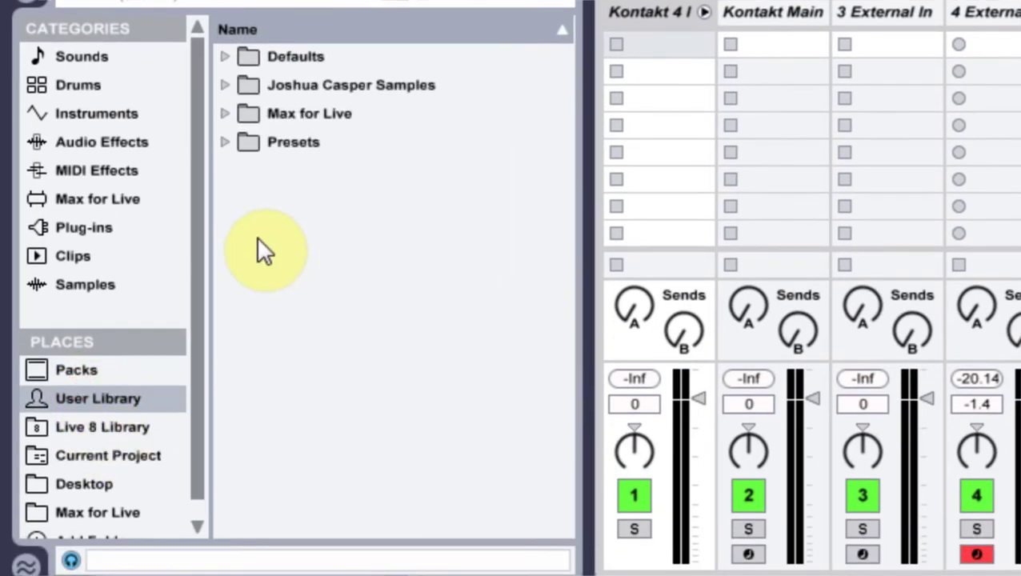
pyautogui.click(225, 142)
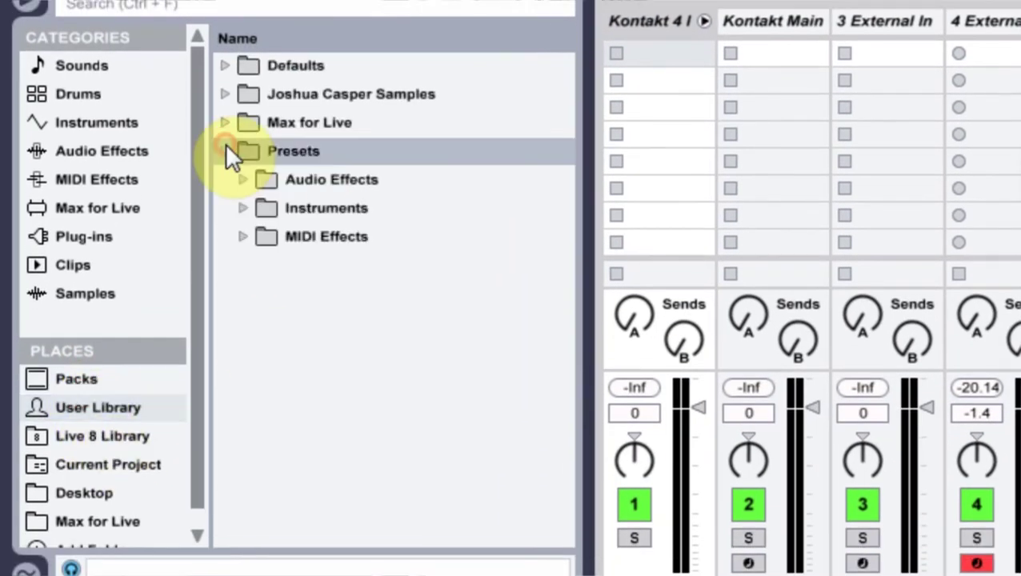
pyautogui.click(225, 141)
pyautogui.click(302, 260)
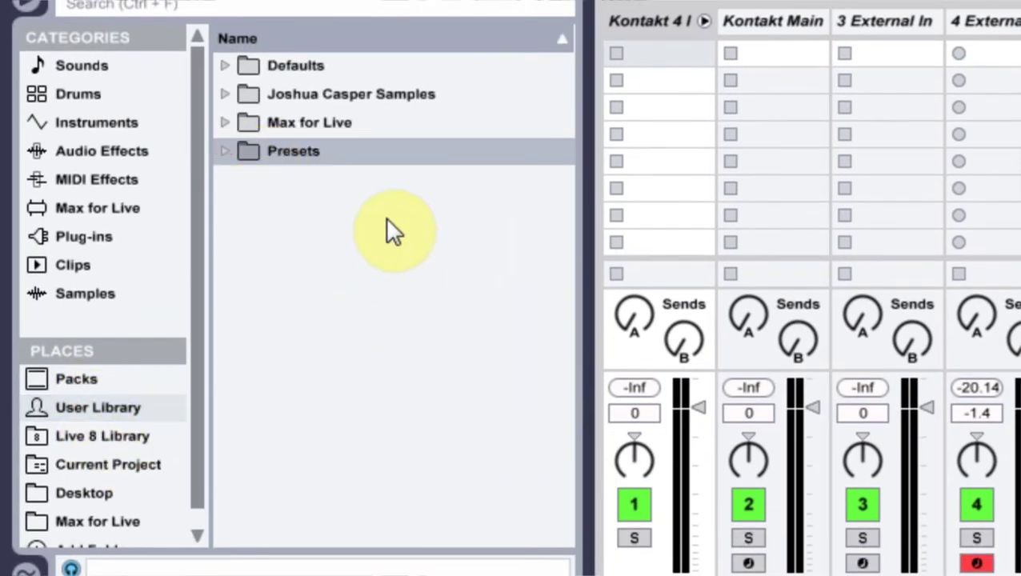
# Create a new User Library folder named 'Kontakt Routing Sets'.
pyautogui.rightClick(320, 272)
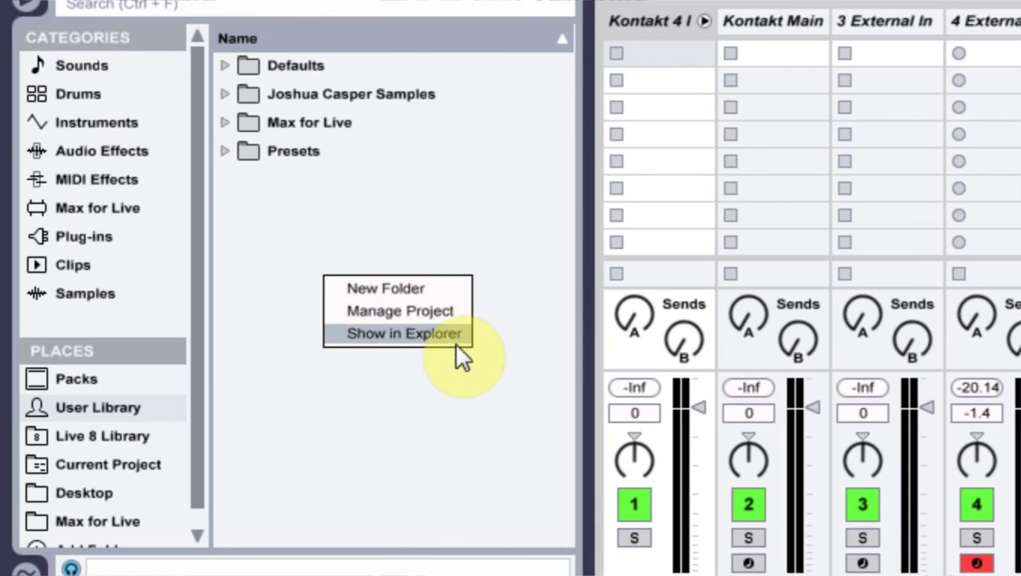
pyautogui.click(424, 287)
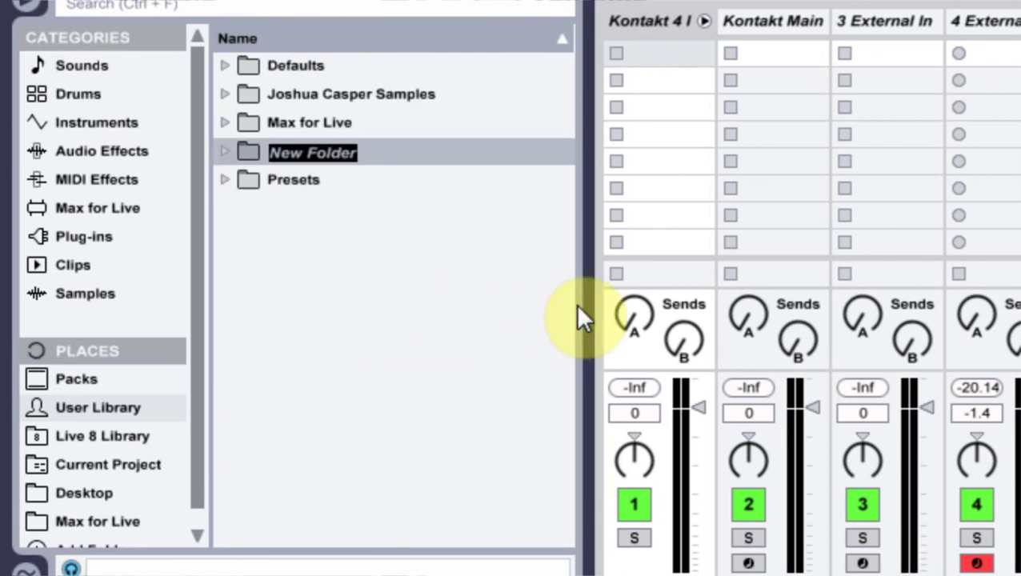
pyautogui.write('Kontakt Ro')
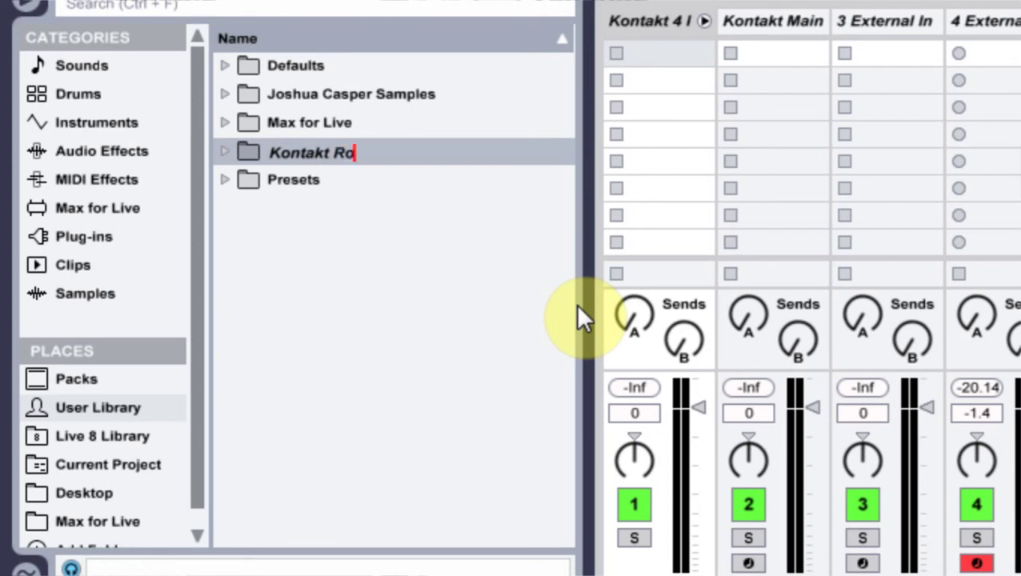
pyautogui.write('tu')
pyautogui.press('BackSpace')
pyautogui.write('ing Sets')
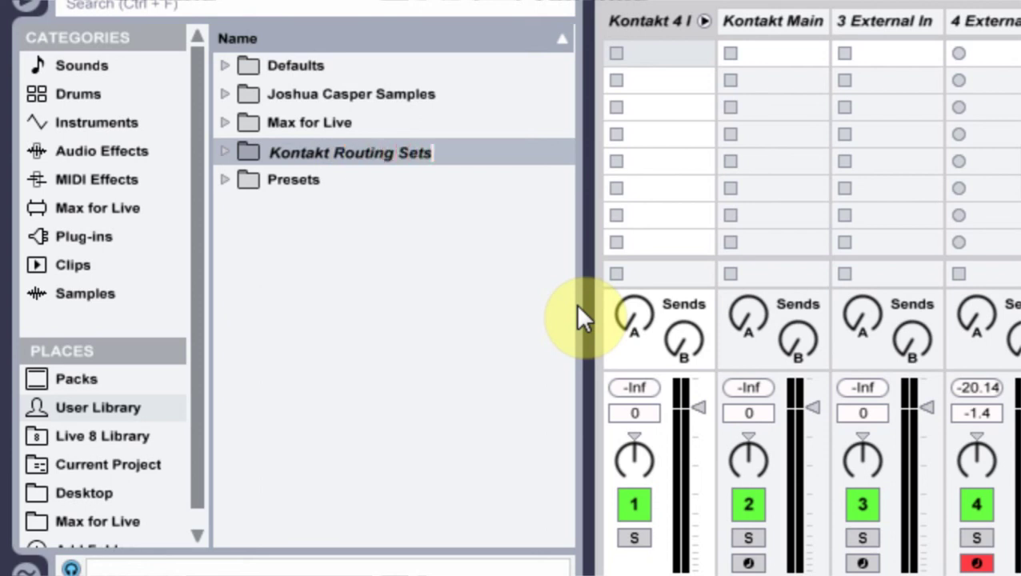
pyautogui.click(415, 346)
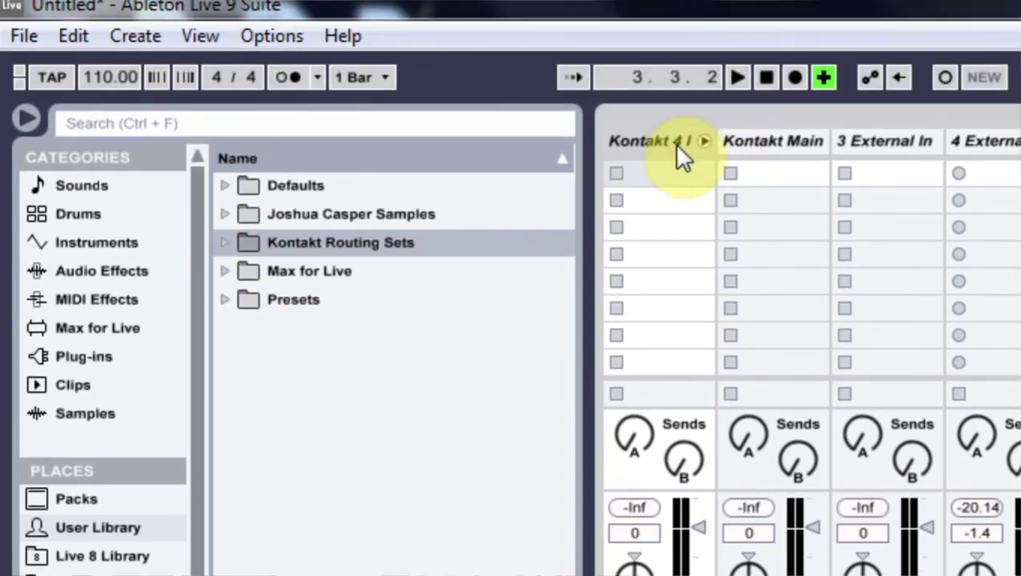
# Save the Kontakt 4 track into Kontakt Routing Sets as 'Kontakt 4 Instru.als'.
pyautogui.moveTo(675, 55); pyautogui.dragTo(369, 153)
pyautogui.moveTo(369, 250); pyautogui.dragTo(368, 249)
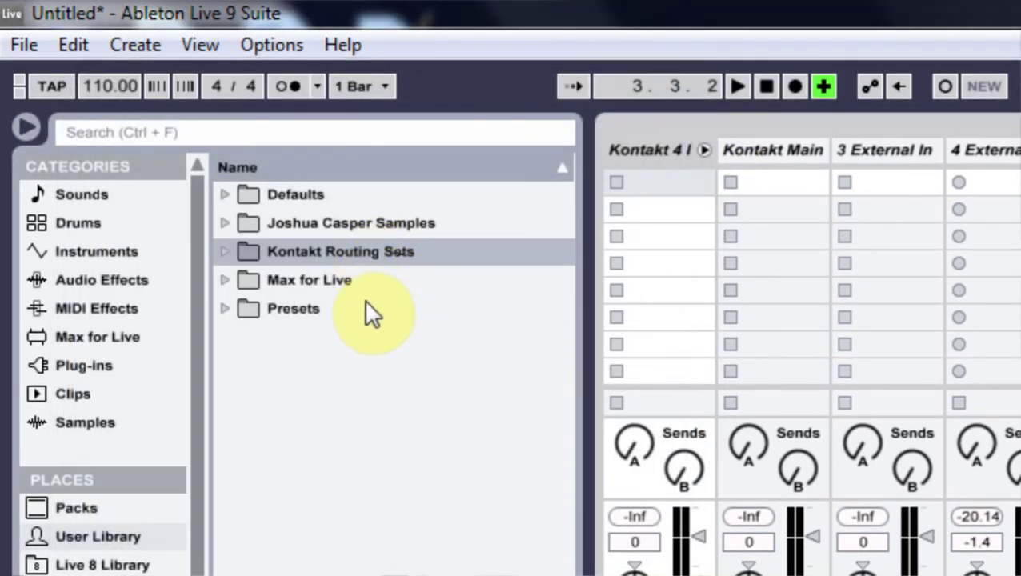
pyautogui.click(225, 253)
pyautogui.press('Return')
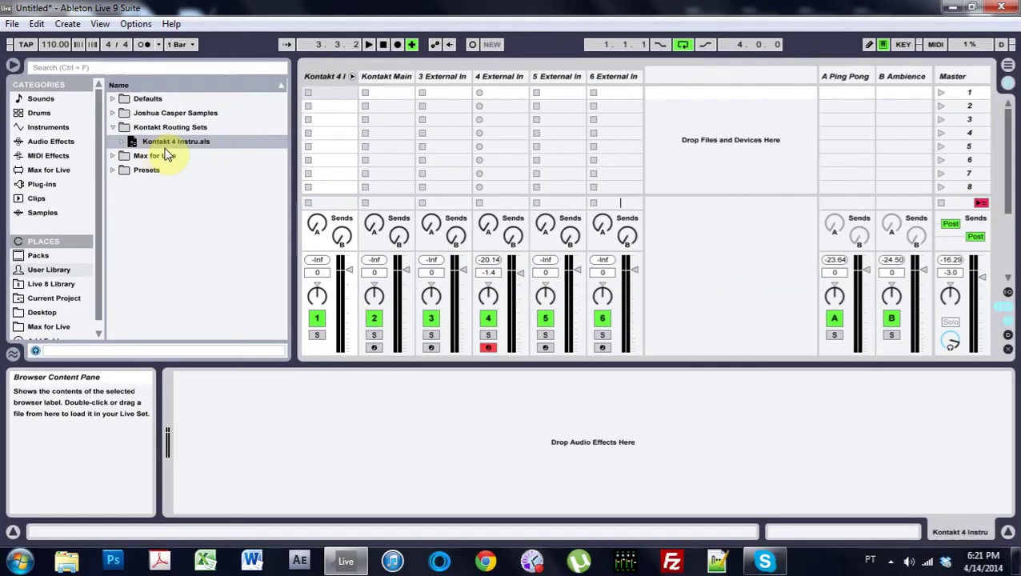